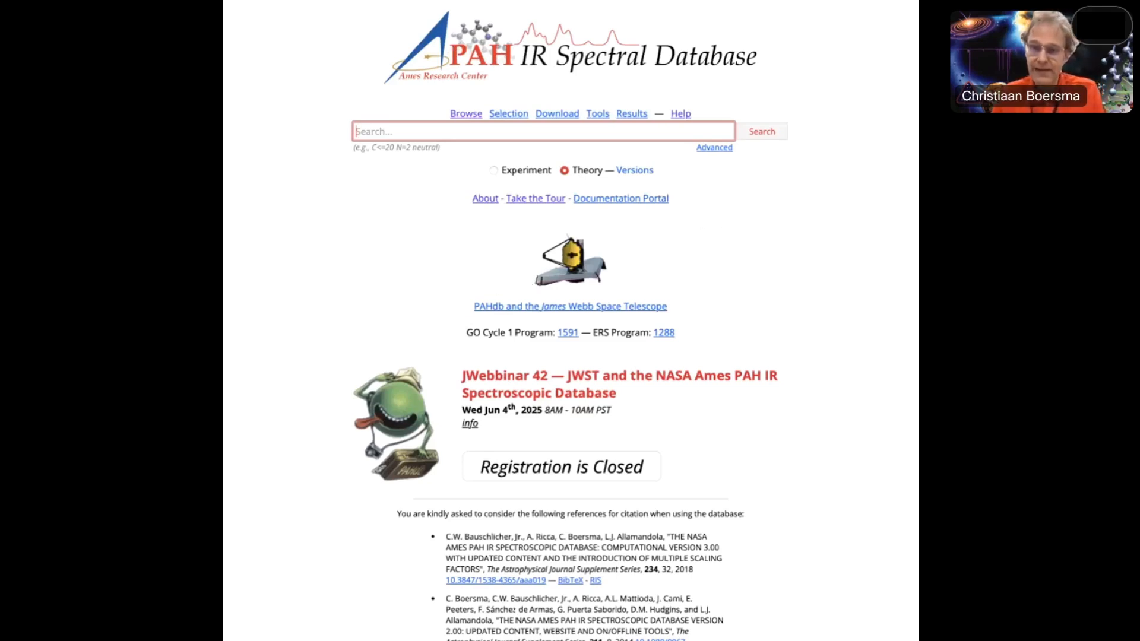
Open the database versions page and review the computed, laboratory and cluster spectra libraries.
left_click(638, 177)
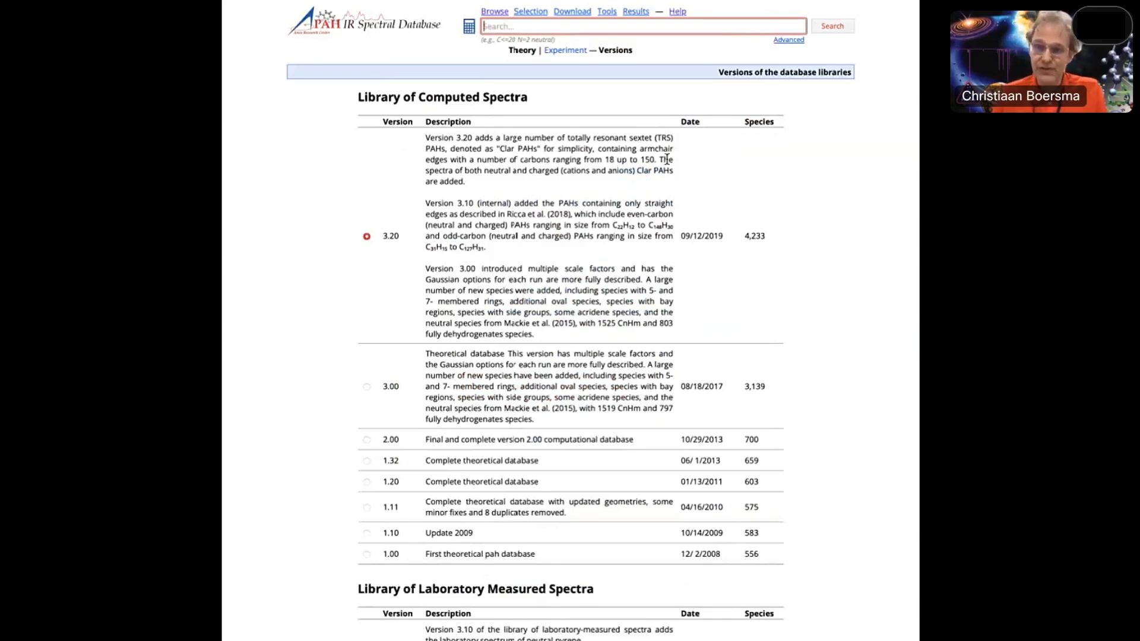
scroll(675, 243, "down", 10)
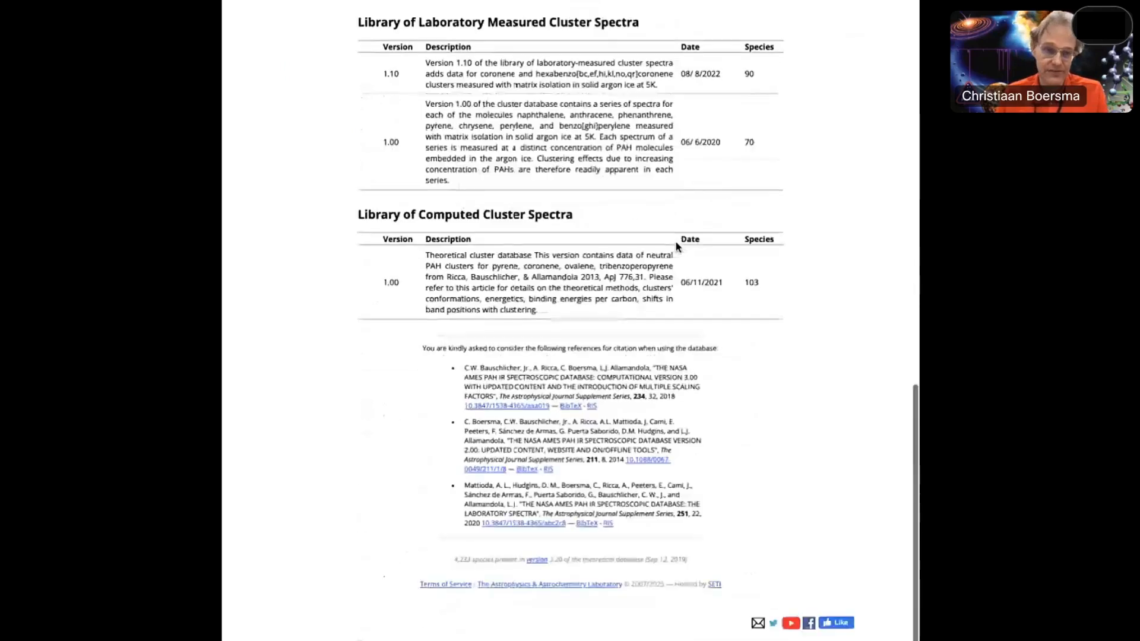
scroll(675, 243, "up", 10)
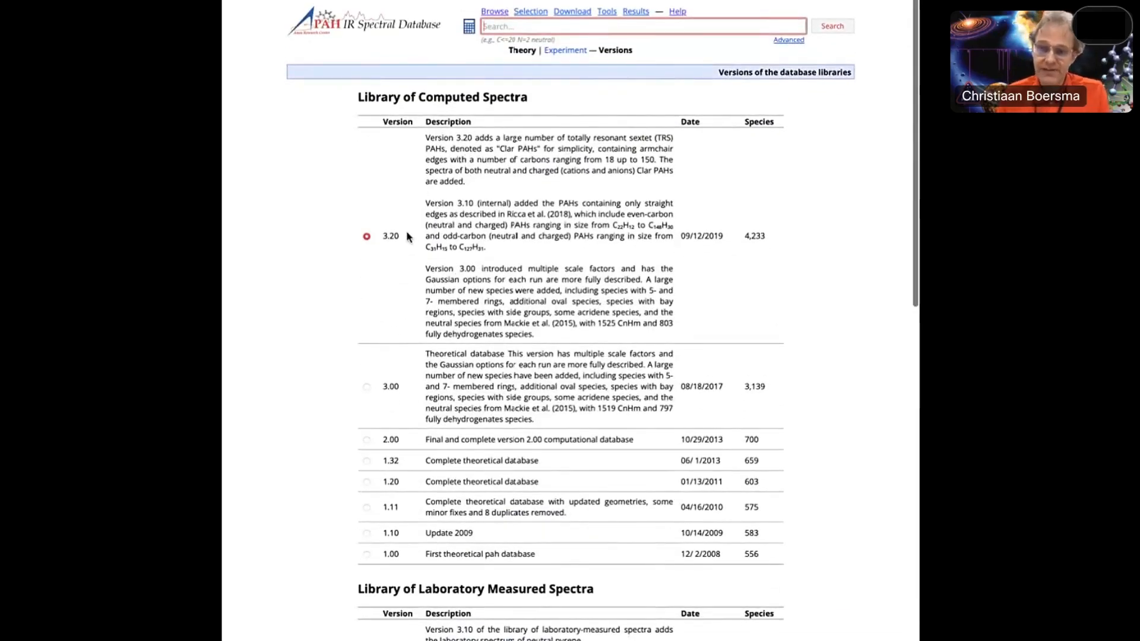
Switch the computed spectra library to older version 2.00 and return it to version 3.20.
left_click(369, 388)
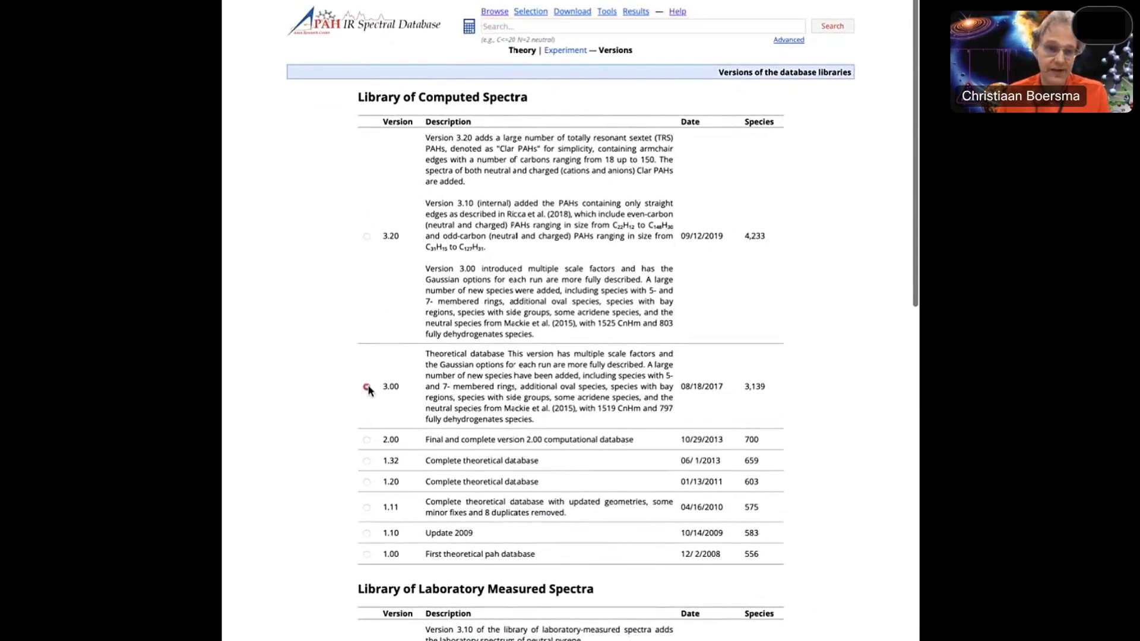
left_click(367, 461)
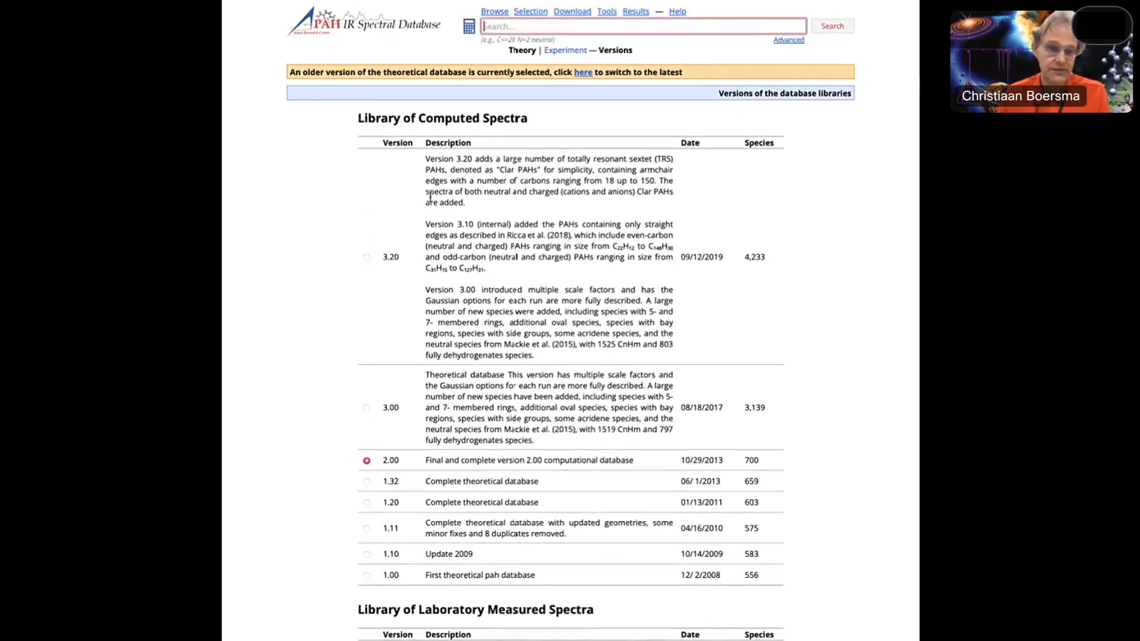
left_click(365, 271)
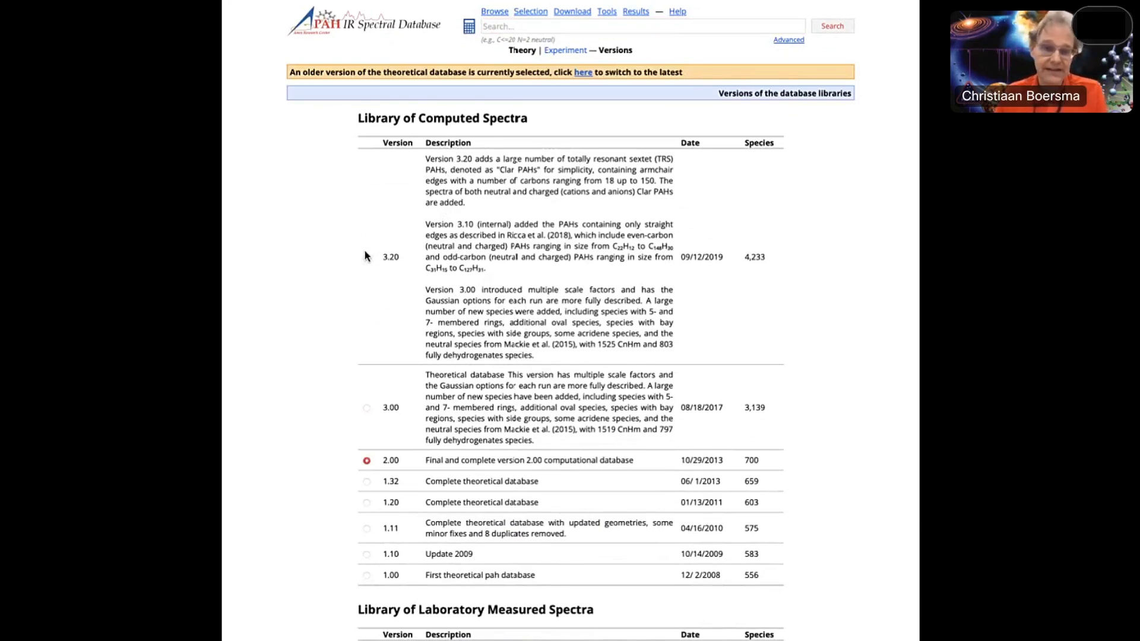
left_click(366, 257)
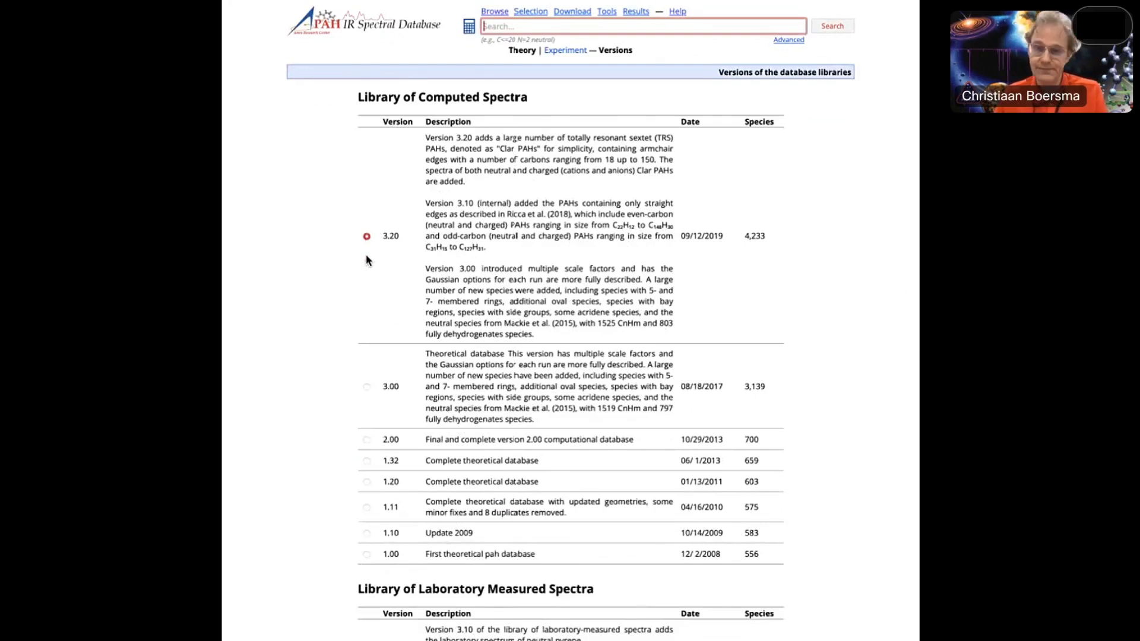
Browse the theoretical species list and page forward to PAHs 351–400.
left_click(496, 13)
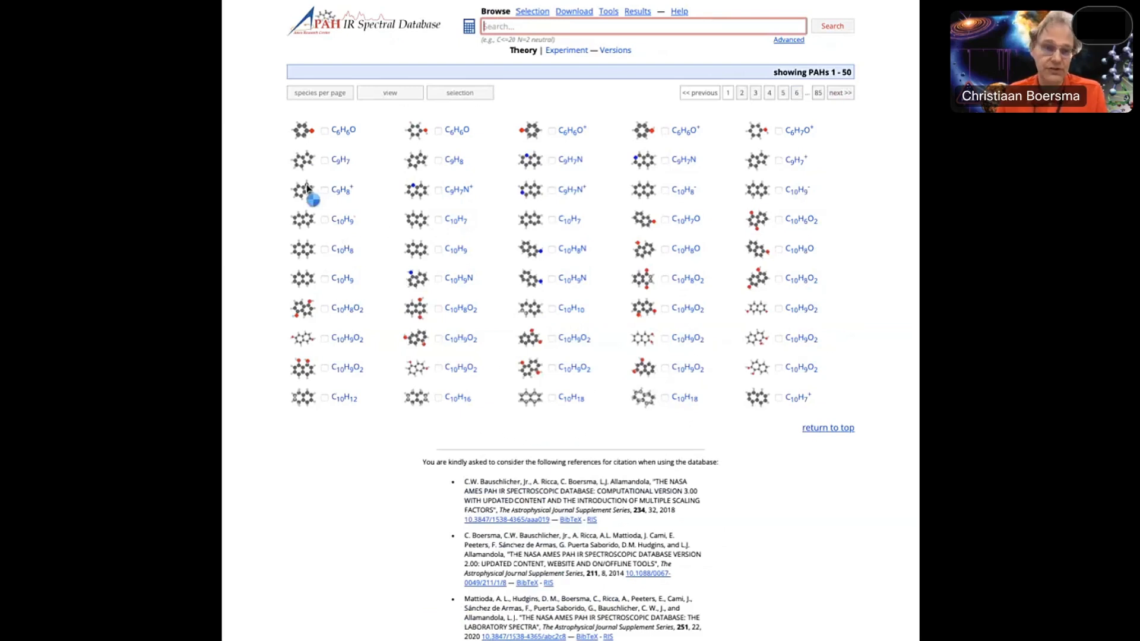
mouse_move(307, 186)
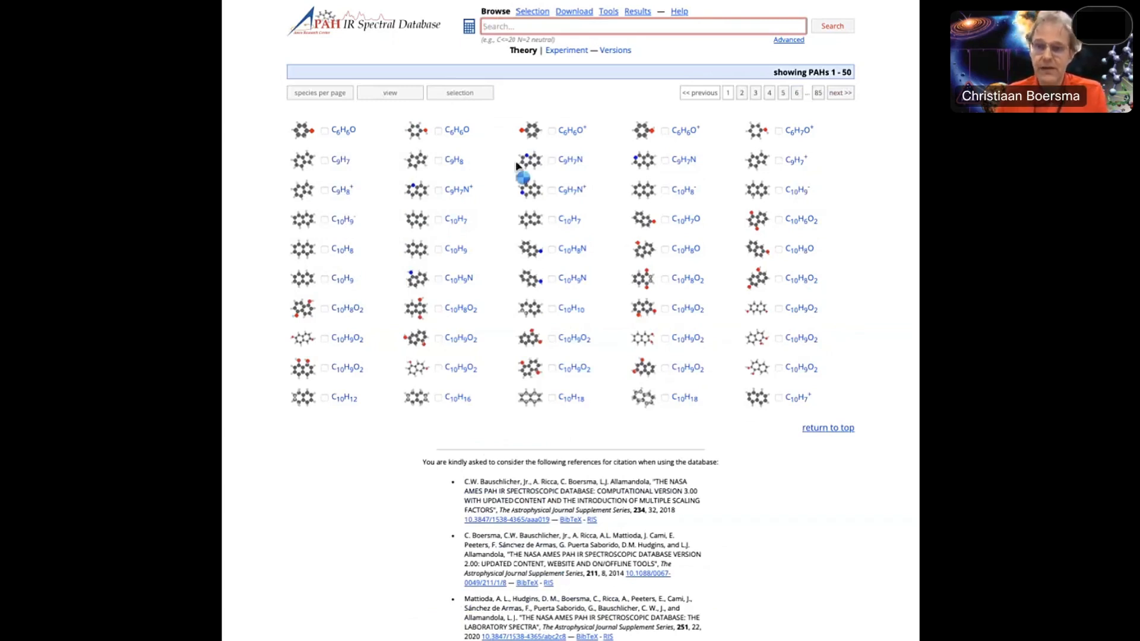
left_click(843, 91)
left_click(843, 92)
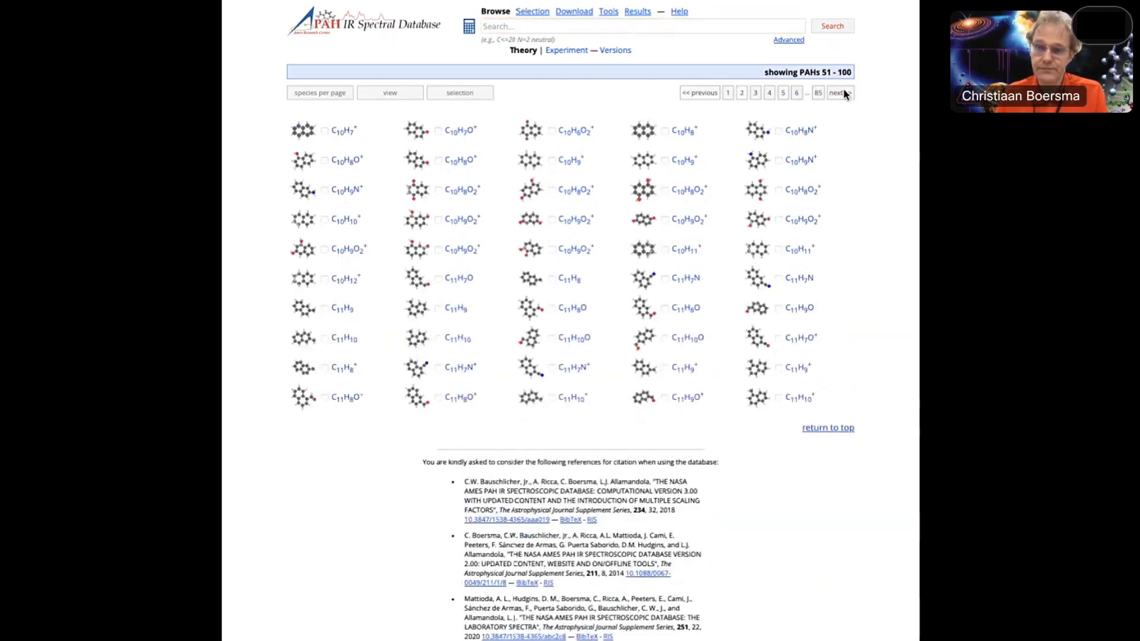
left_click(843, 92)
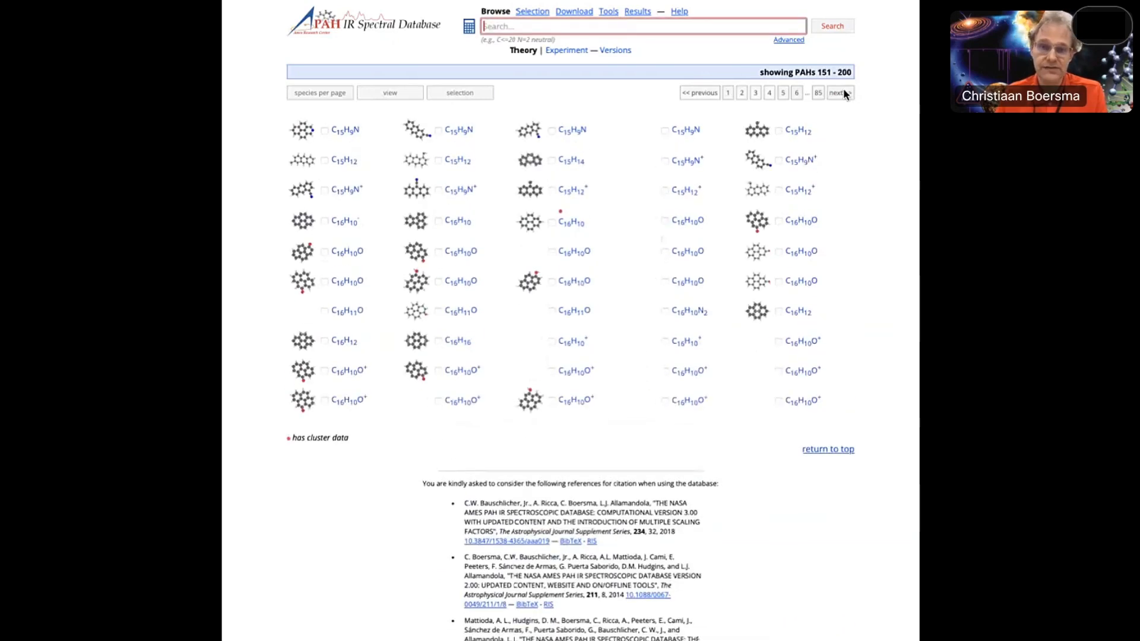
left_click(796, 92)
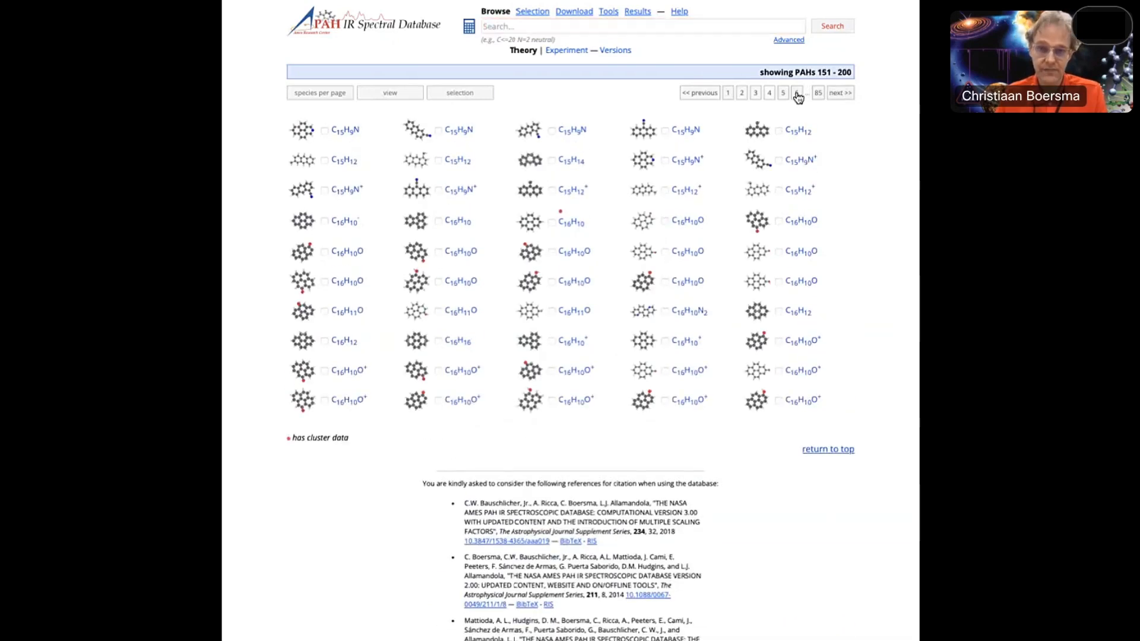
left_click(796, 93)
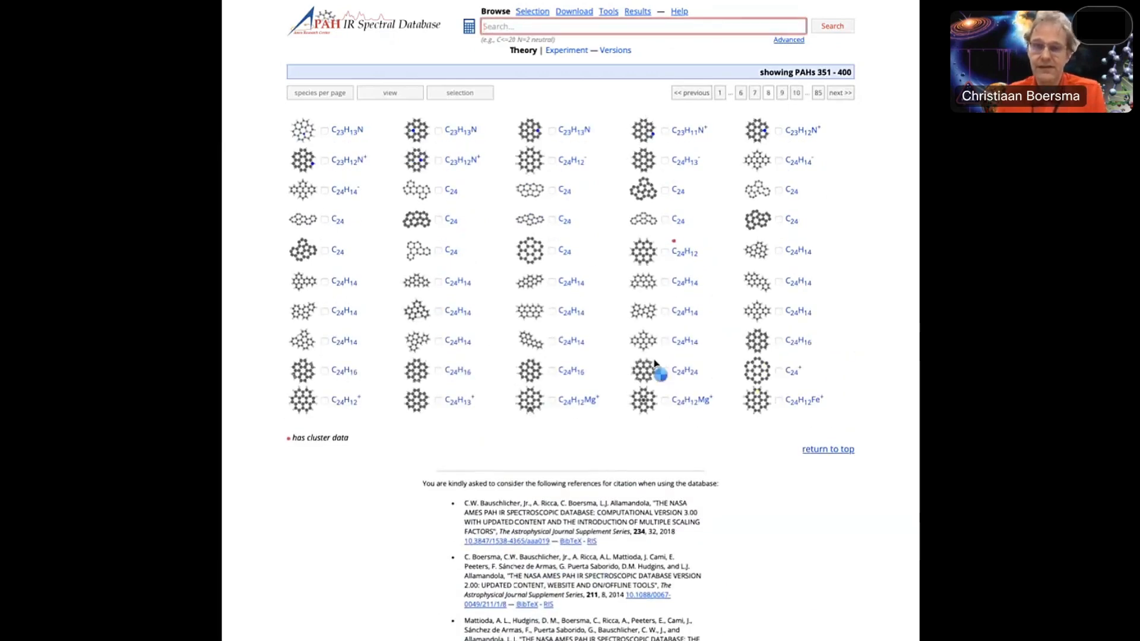
Open the C24H12 entry marked as having cluster data, and inspect its rotated structure and an enlarged part of its spectrum.
left_click(683, 257)
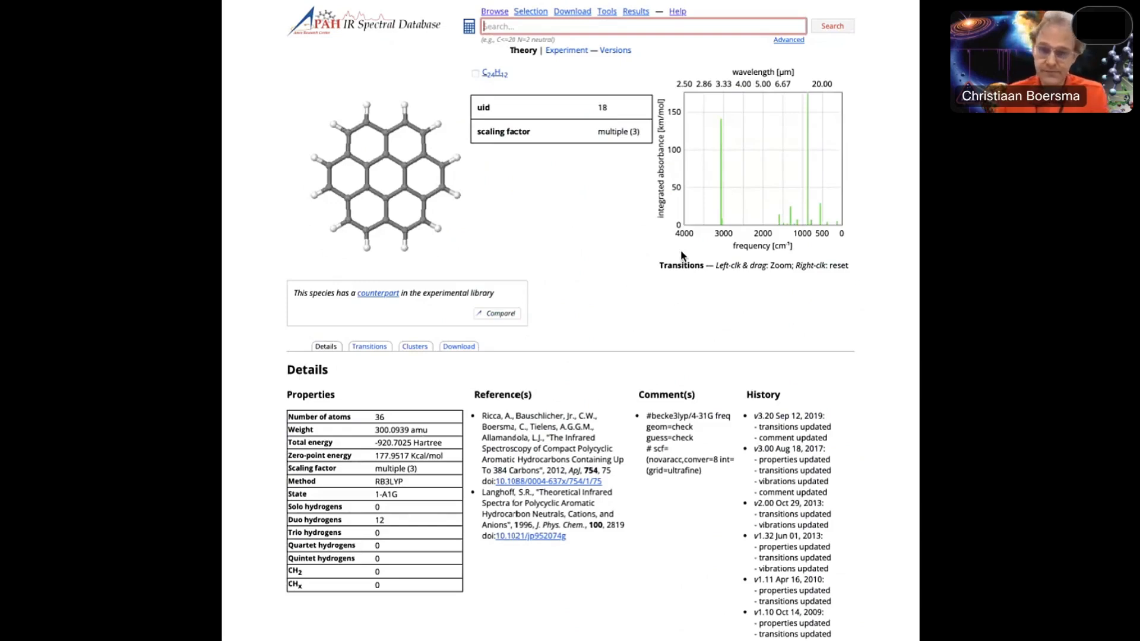
left_click_drag(368, 134, 392, 131)
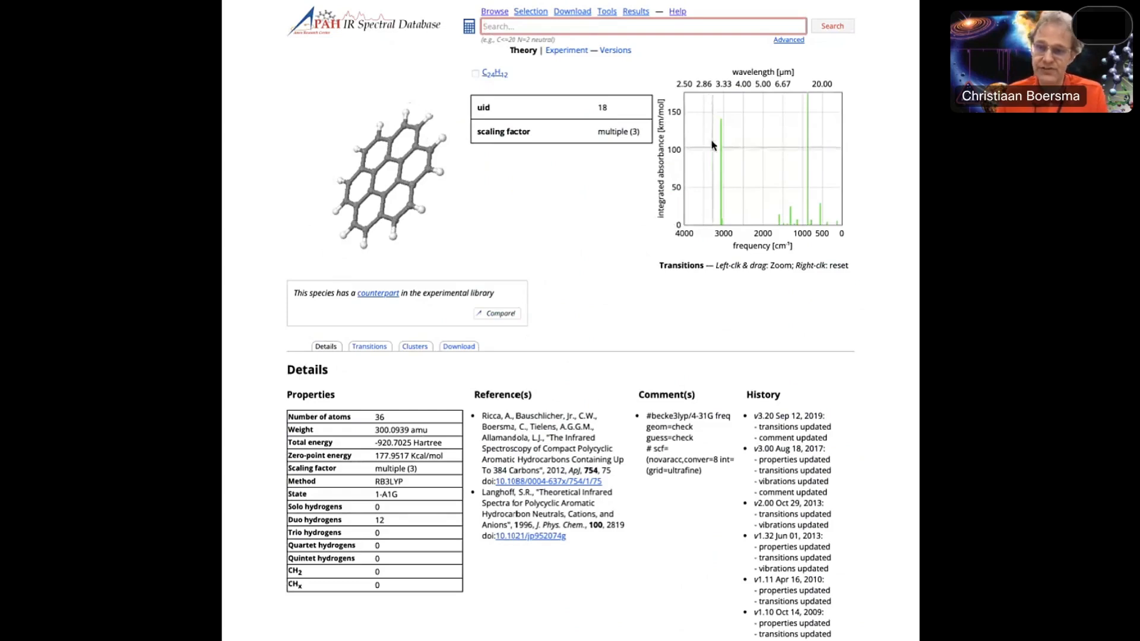
left_click_drag(707, 116, 792, 215)
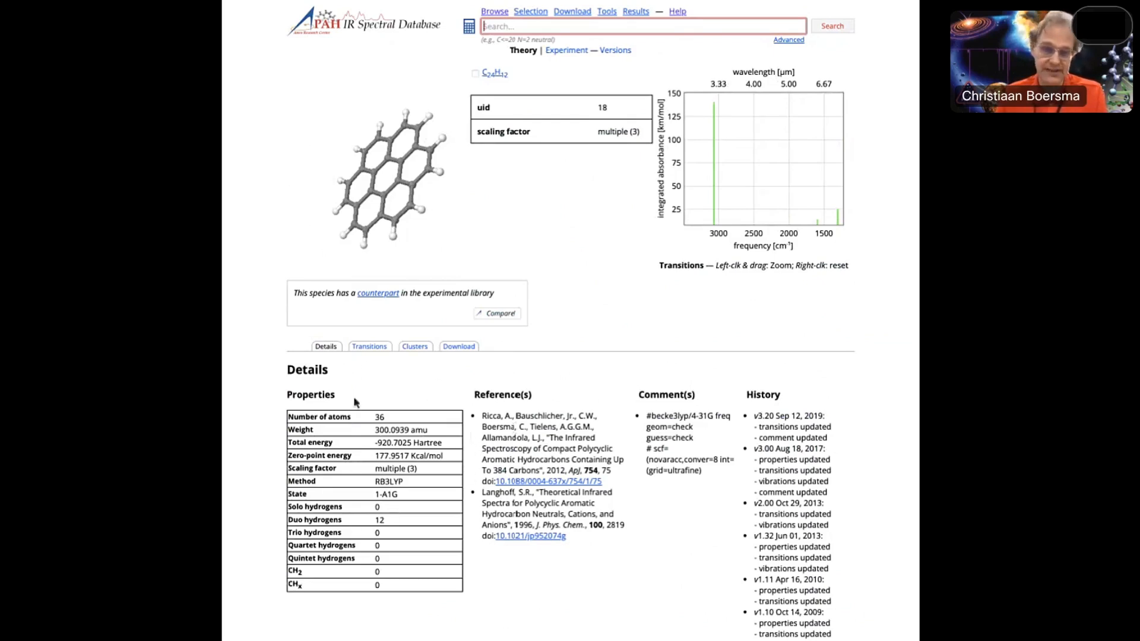
Show the C24H12 transitions and animate the vibrations at 3049, 3046 and 1593 wavenumbers.
left_click(362, 349)
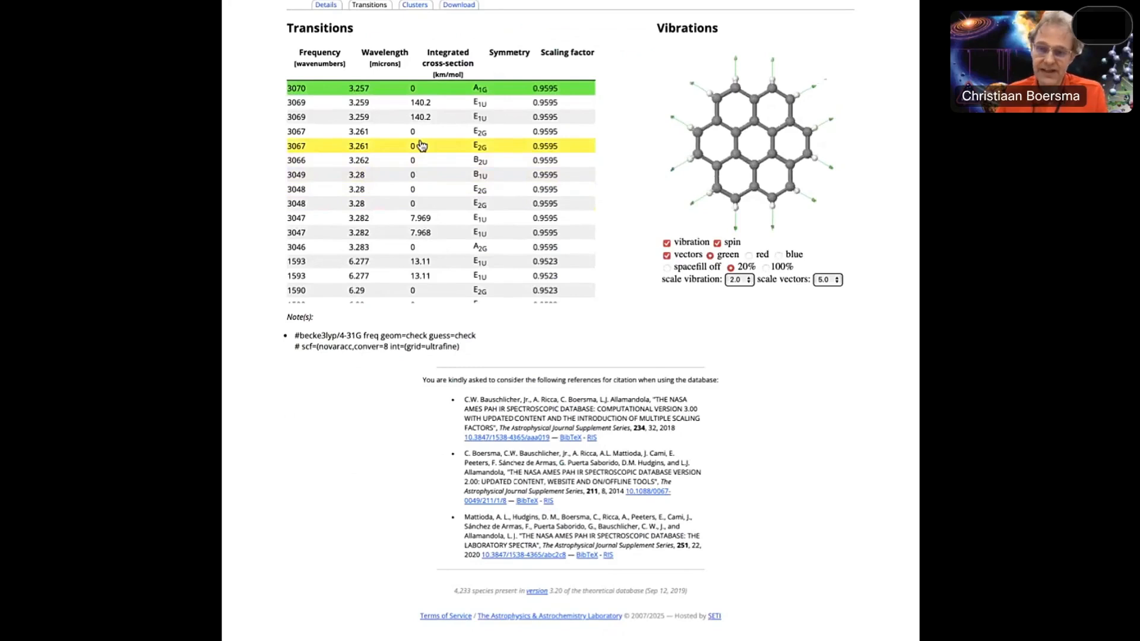
left_click(374, 174)
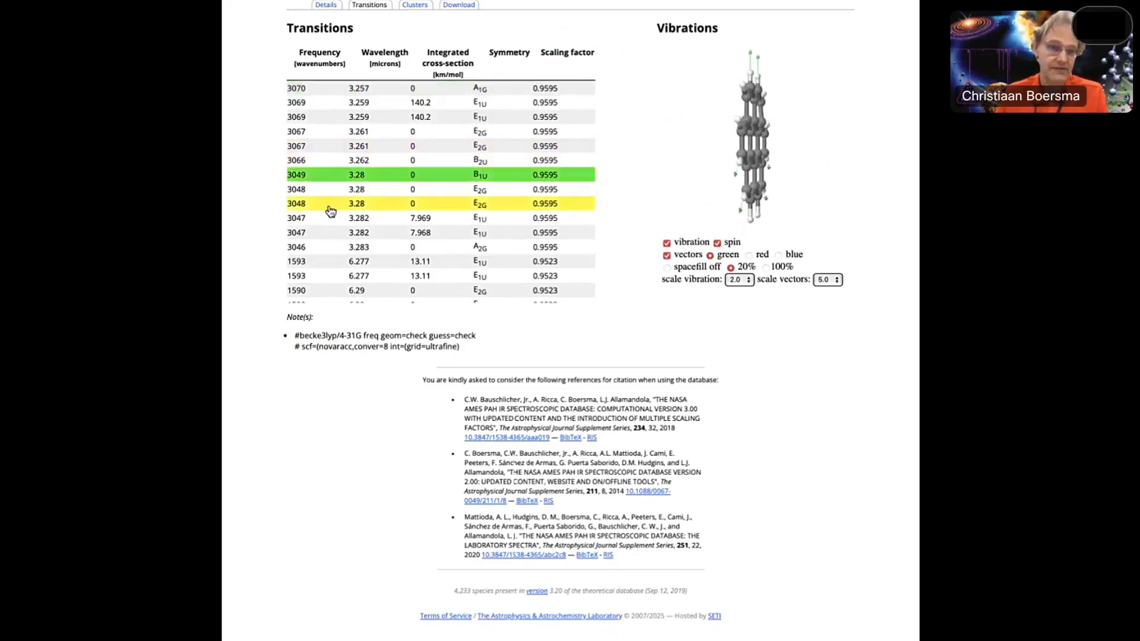
left_click(327, 247)
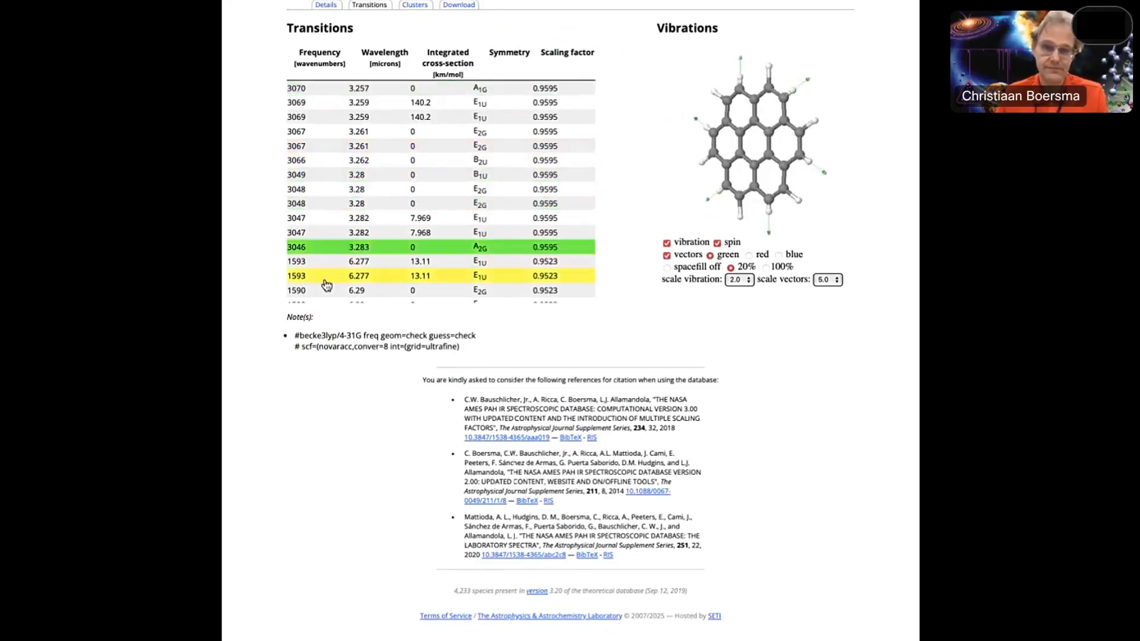
left_click(325, 278)
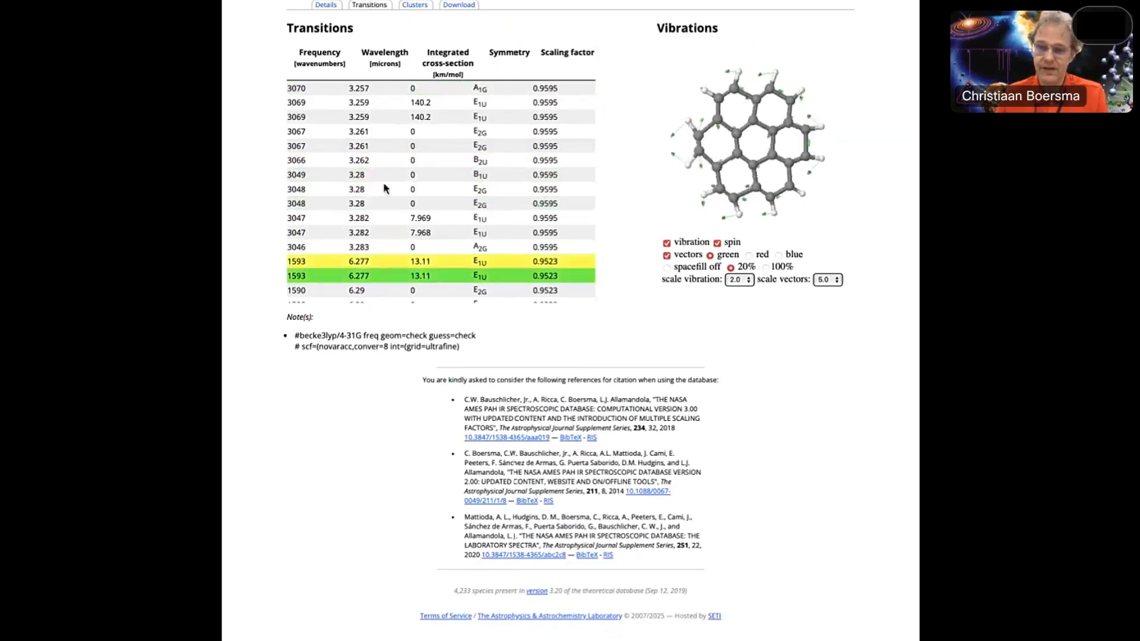
Open the pentamer / graphite cluster of C24H12, and inspect its rotated structure and enlarged spectrum.
left_click(416, 4)
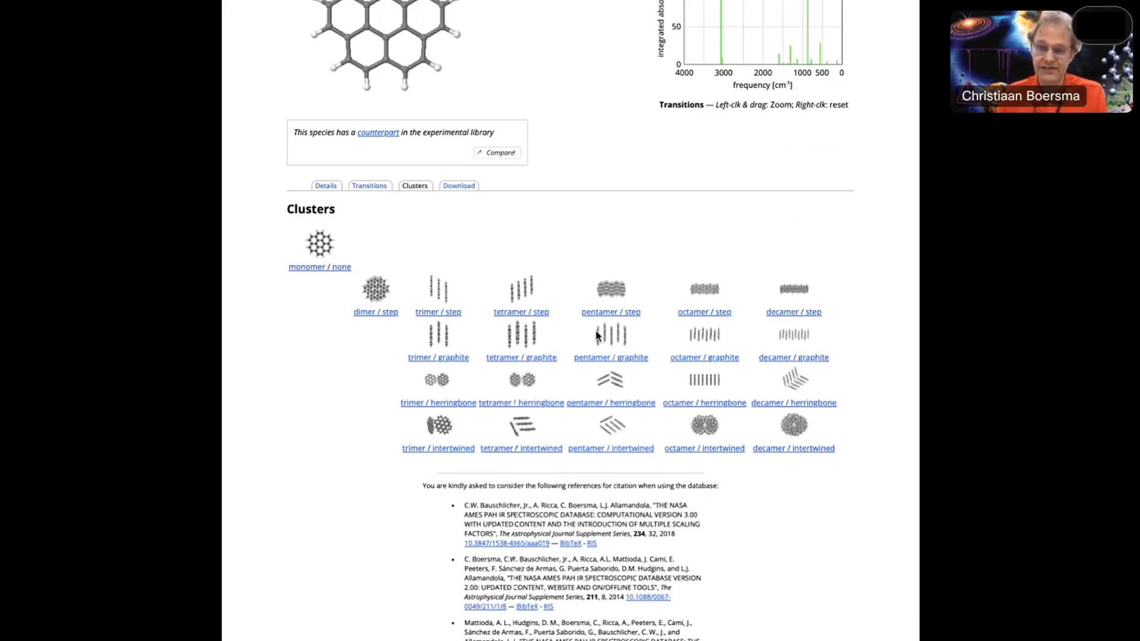
left_click(643, 356)
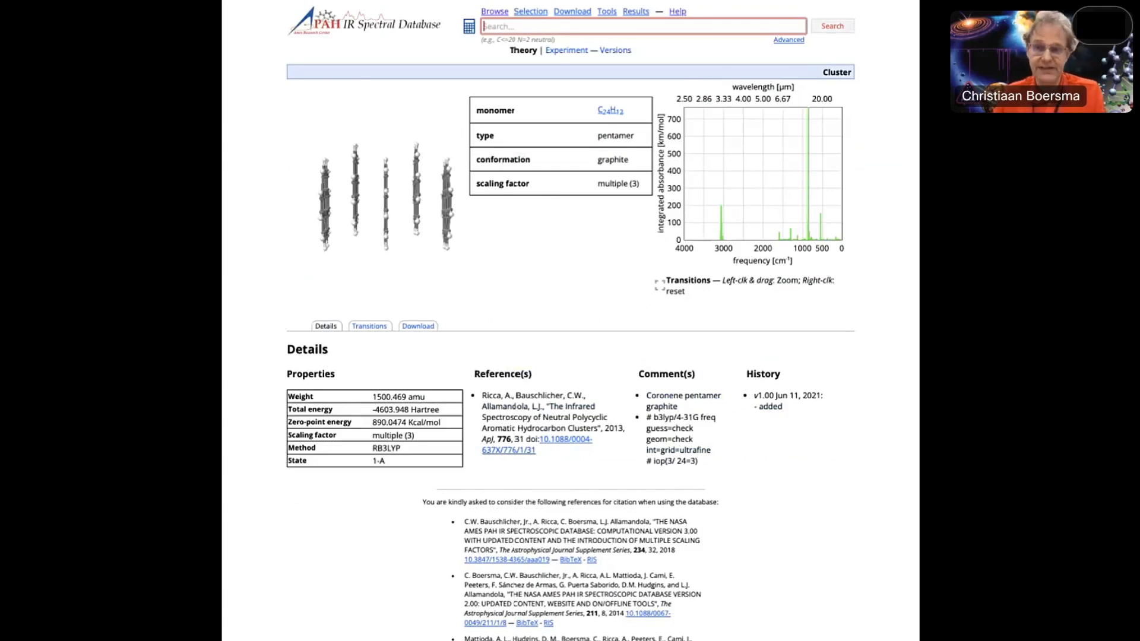
left_click_drag(359, 215, 394, 221)
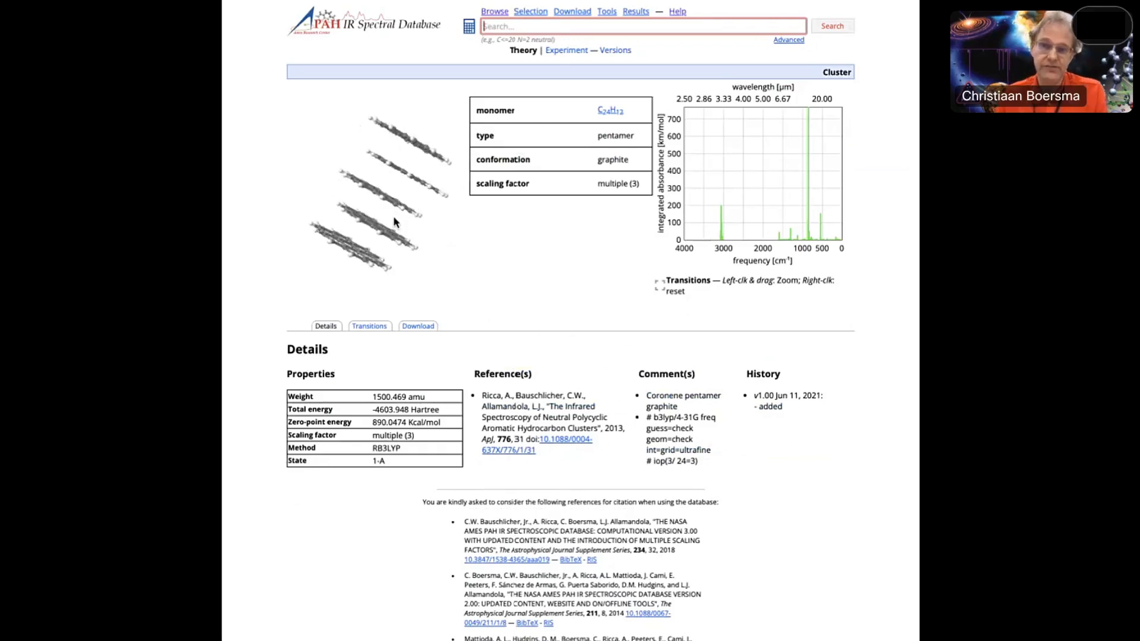
left_click_drag(733, 190, 843, 263)
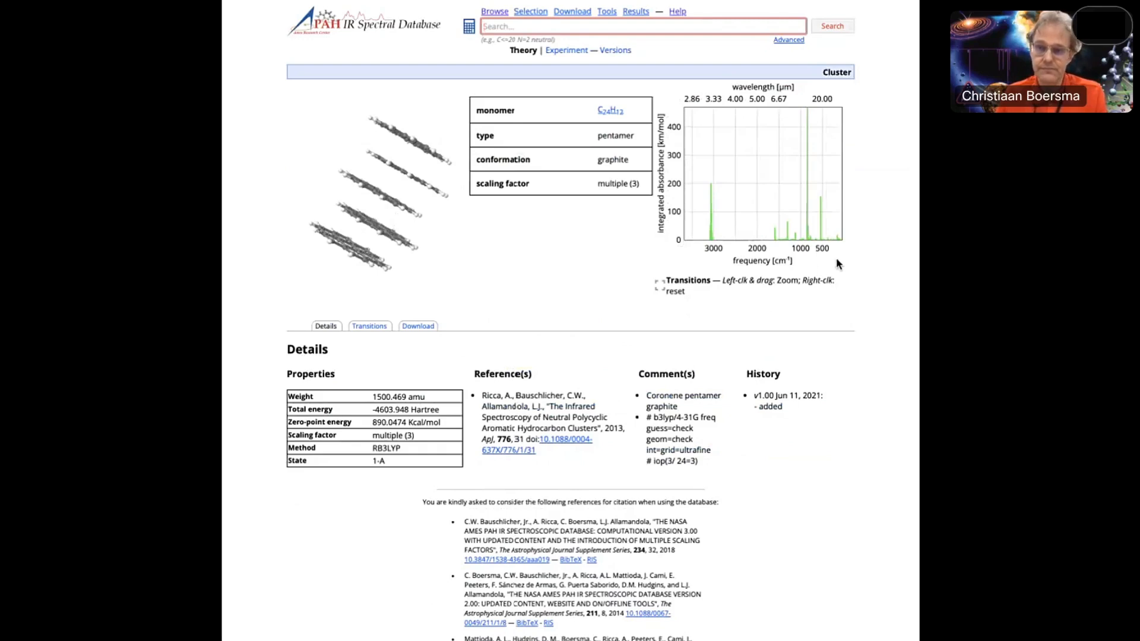
Show the pentamer cluster's transitions, load the vibration visualization and animate the 3065 mode with a wavelength of 3.262 microns.
left_click(375, 327)
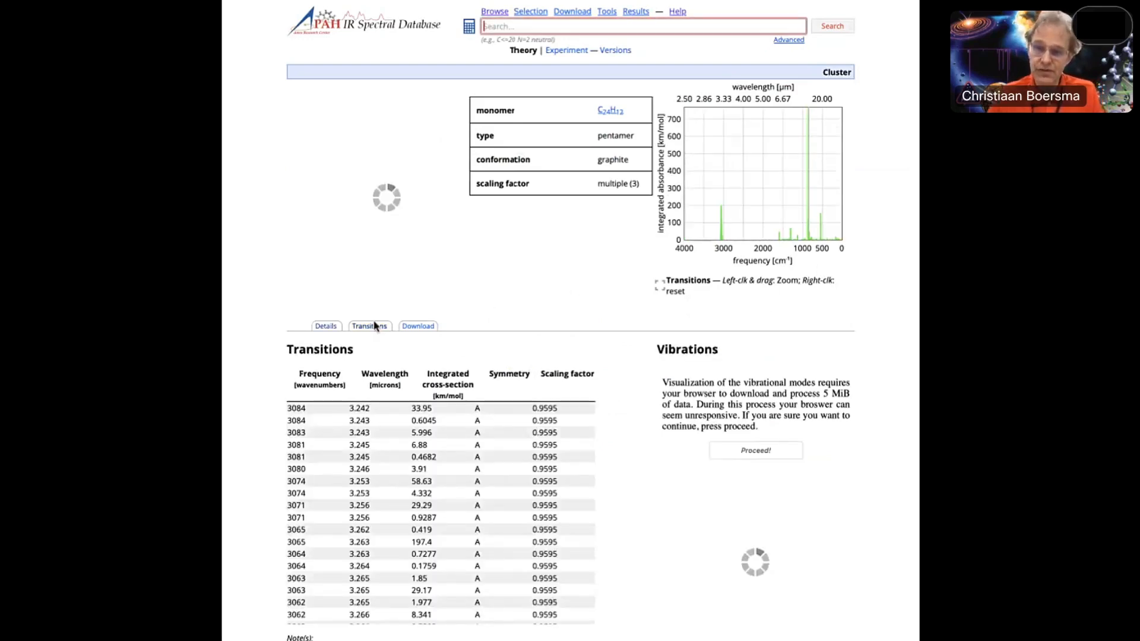
left_click(759, 455)
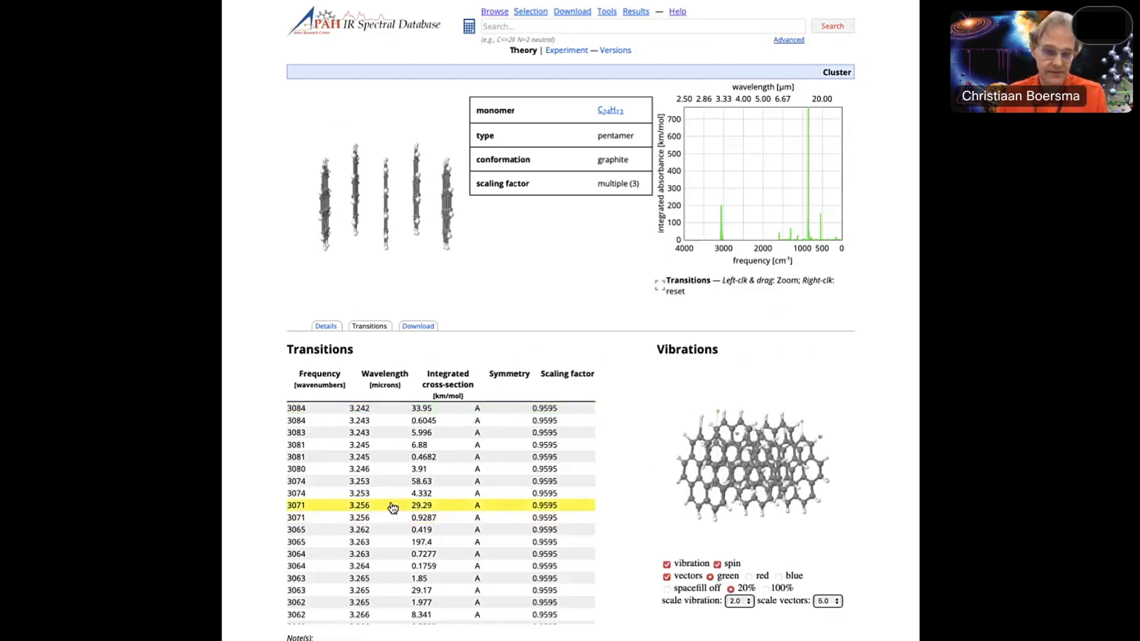
scroll(380, 537, "down", 2)
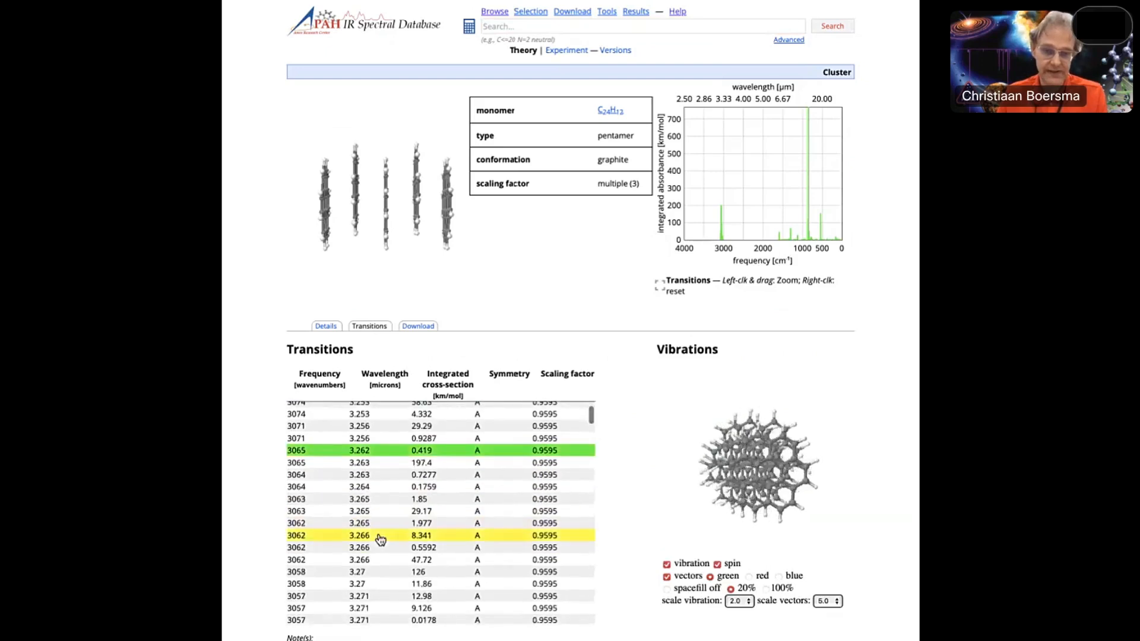
scroll(380, 538, "down", 2)
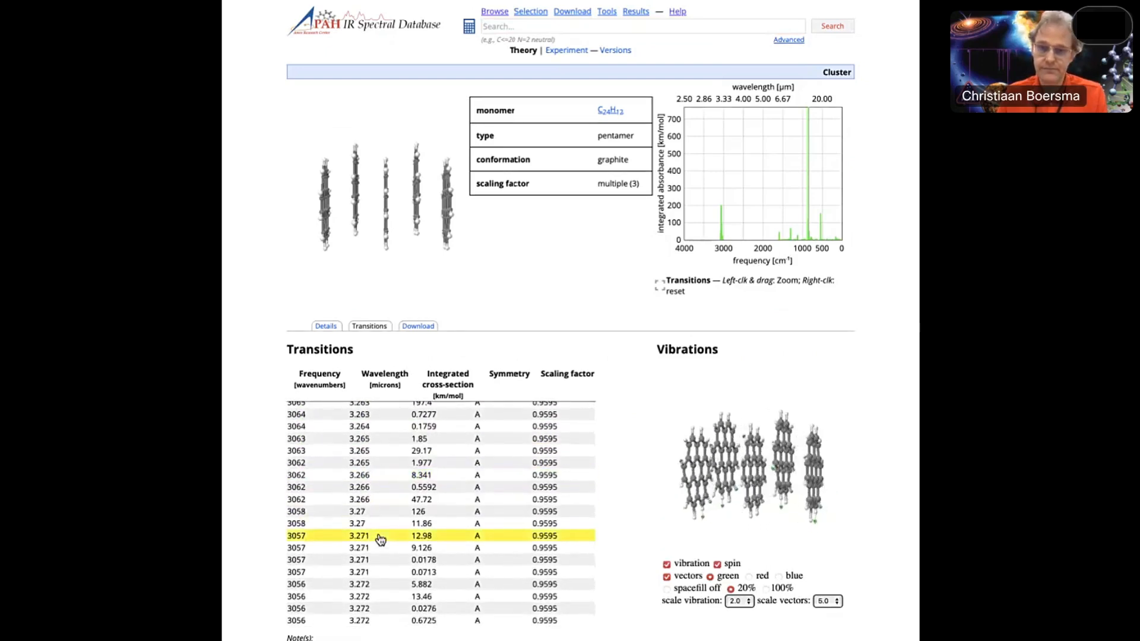
View the download options for the pentamer cluster and for its C24H12 monomer.
left_click(410, 328)
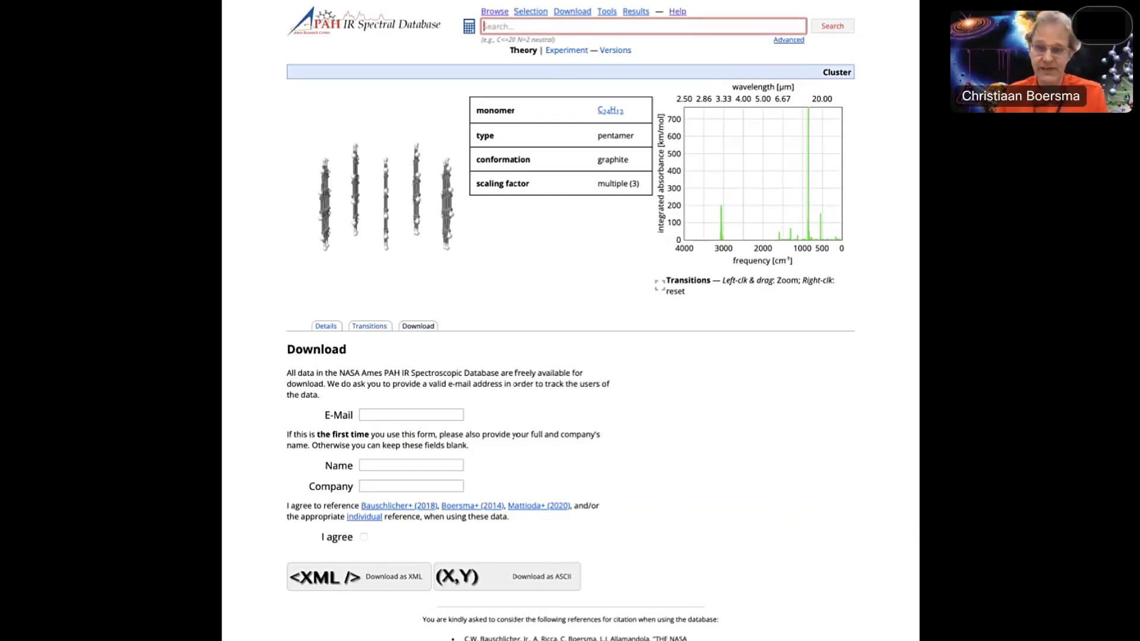
left_click(613, 112)
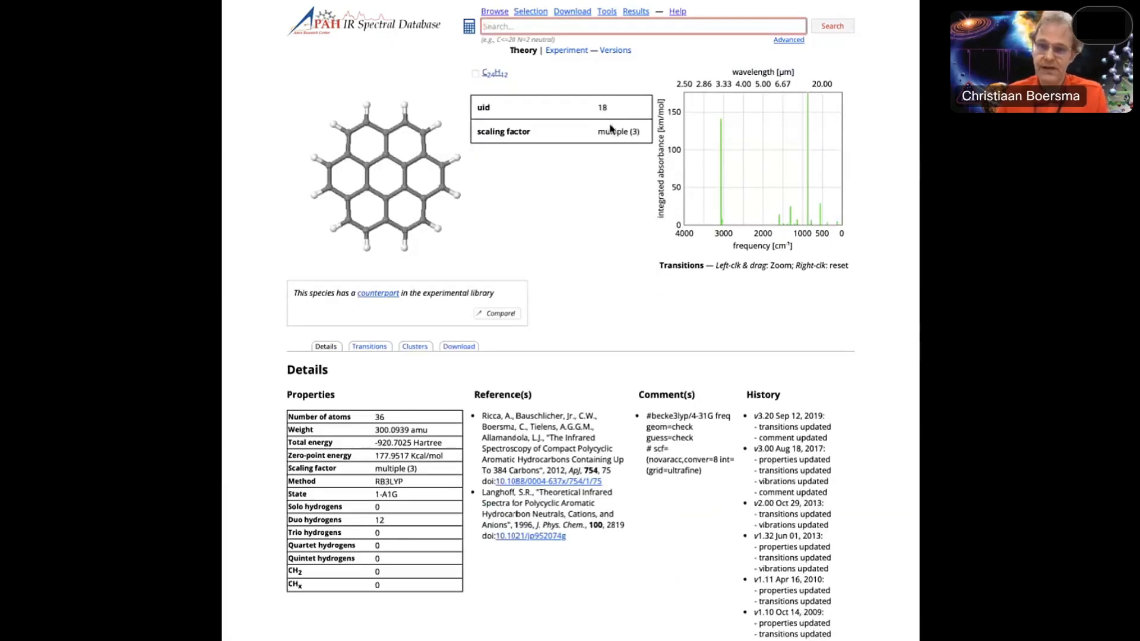
left_click(462, 348)
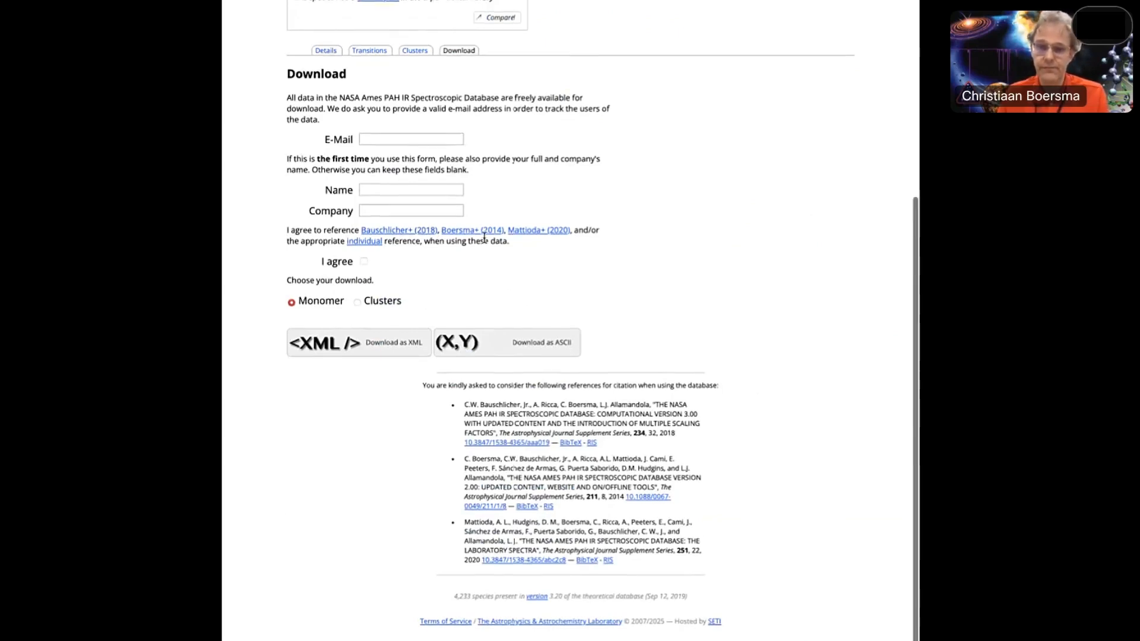
Open the experimental counterpart of C24H12 and mark its 1768 wavenumber transition in the laboratory spectrum.
scroll(483, 241, "up", 2)
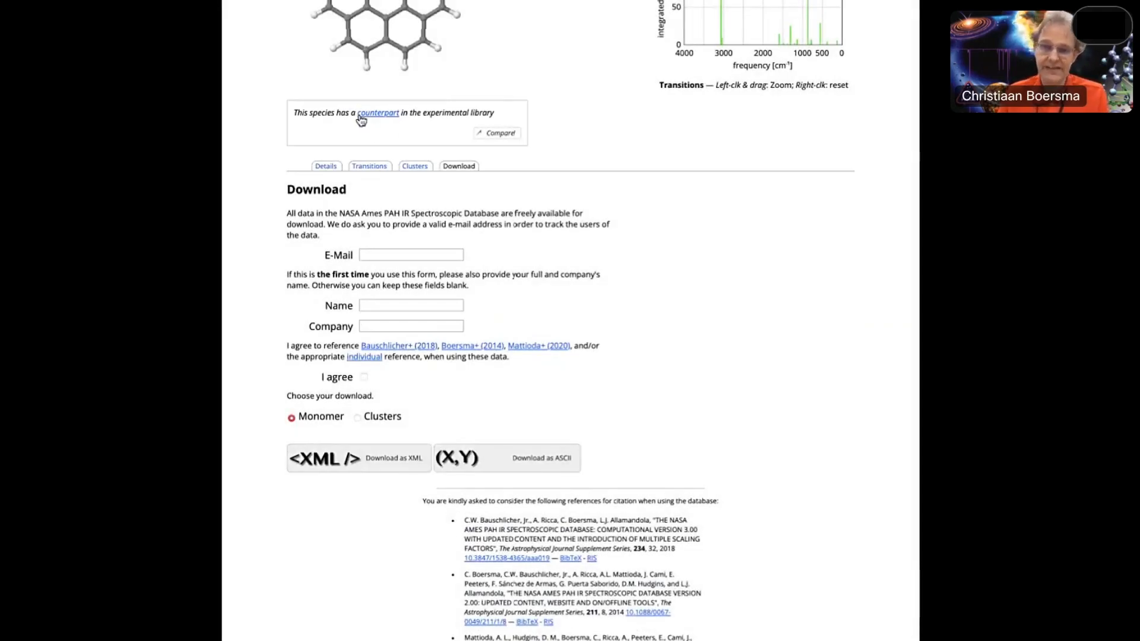
left_click(363, 114)
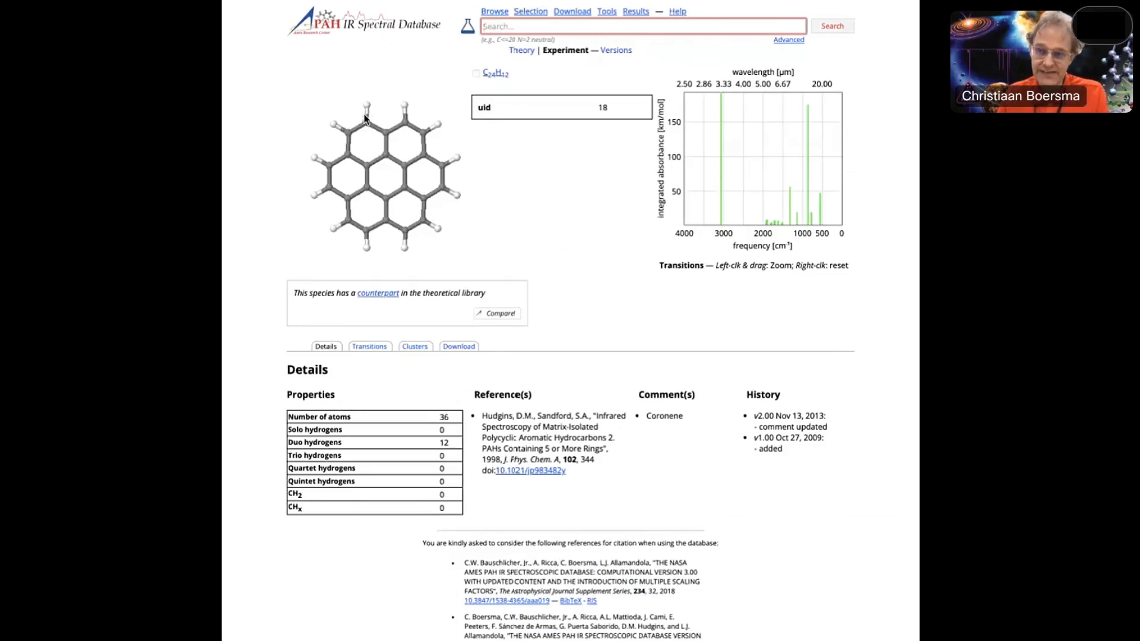
left_click(376, 348)
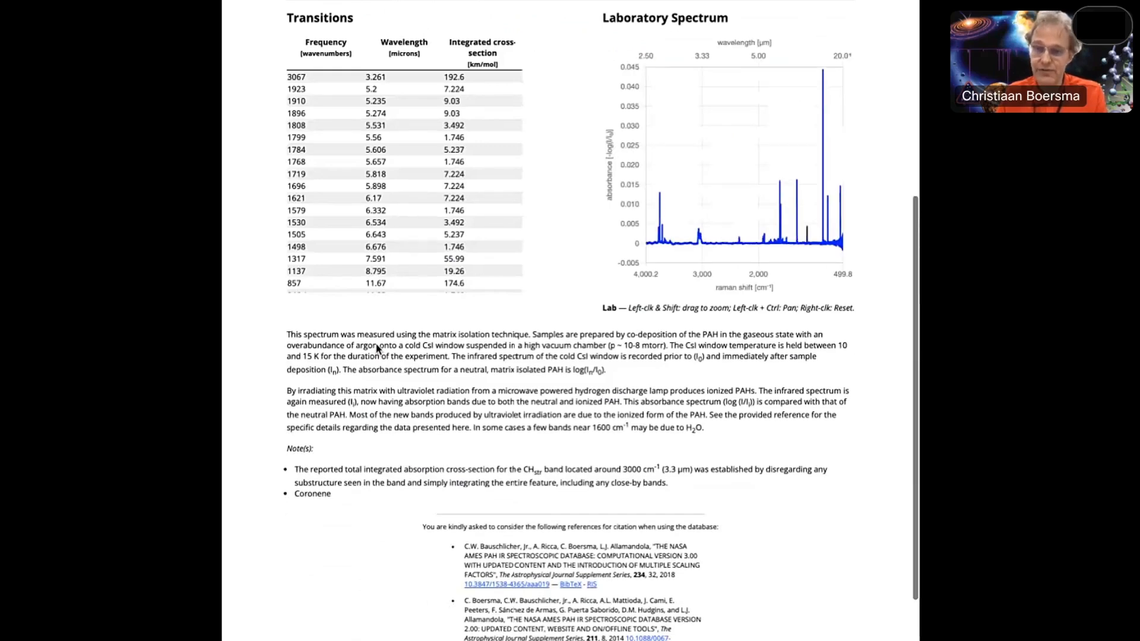
left_click(434, 155)
left_click(432, 126)
left_click(413, 165)
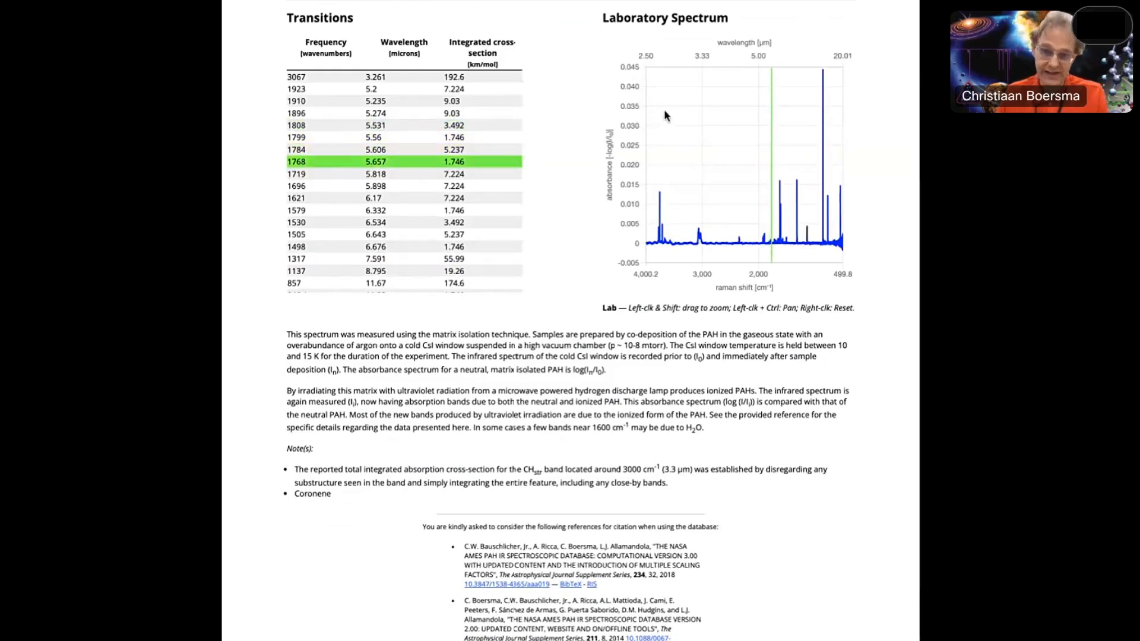
Enlarge parts of the laboratory spectrum and the cluster spectra of experimental C24H12, and view its download options.
left_click_drag(733, 114, 829, 232)
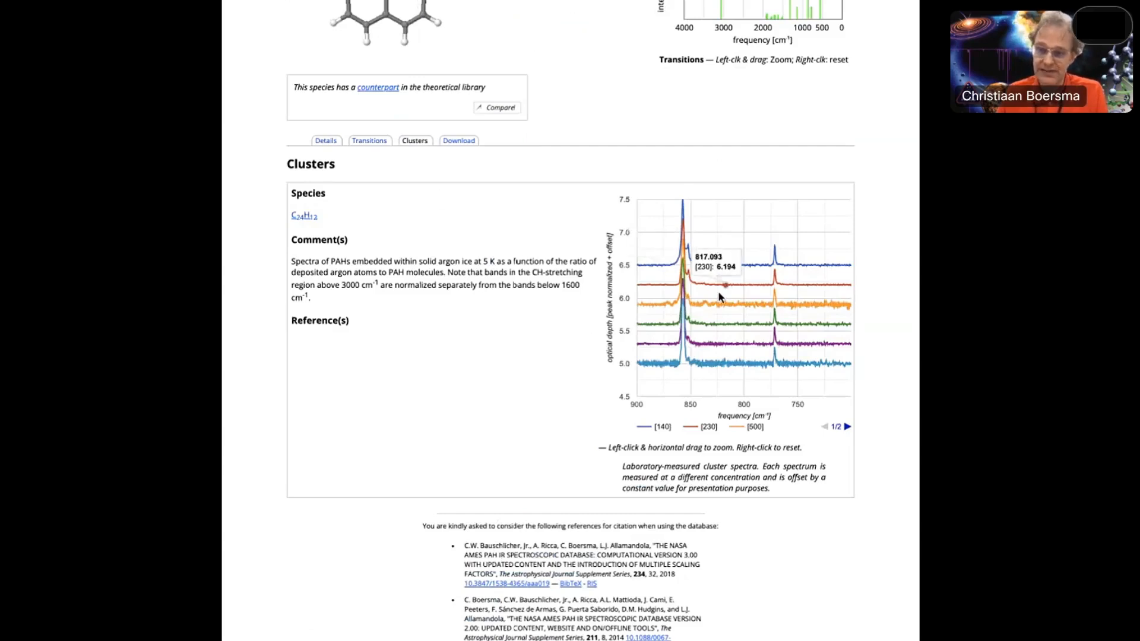
left_click_drag(665, 301, 735, 304)
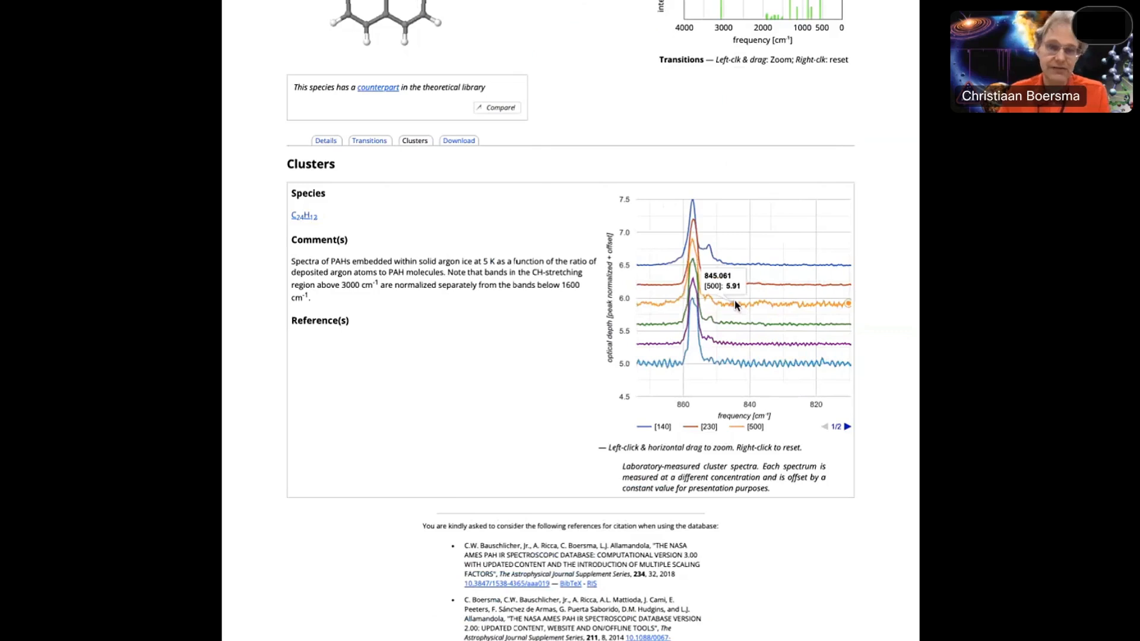
left_click(466, 139)
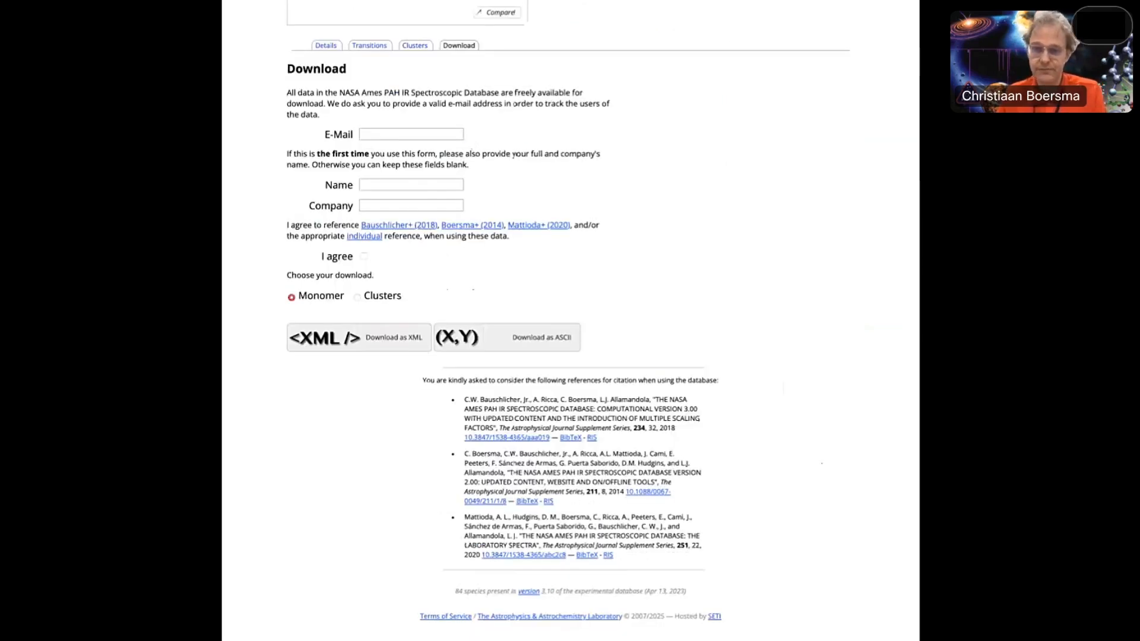
scroll(479, 177, "up", 5)
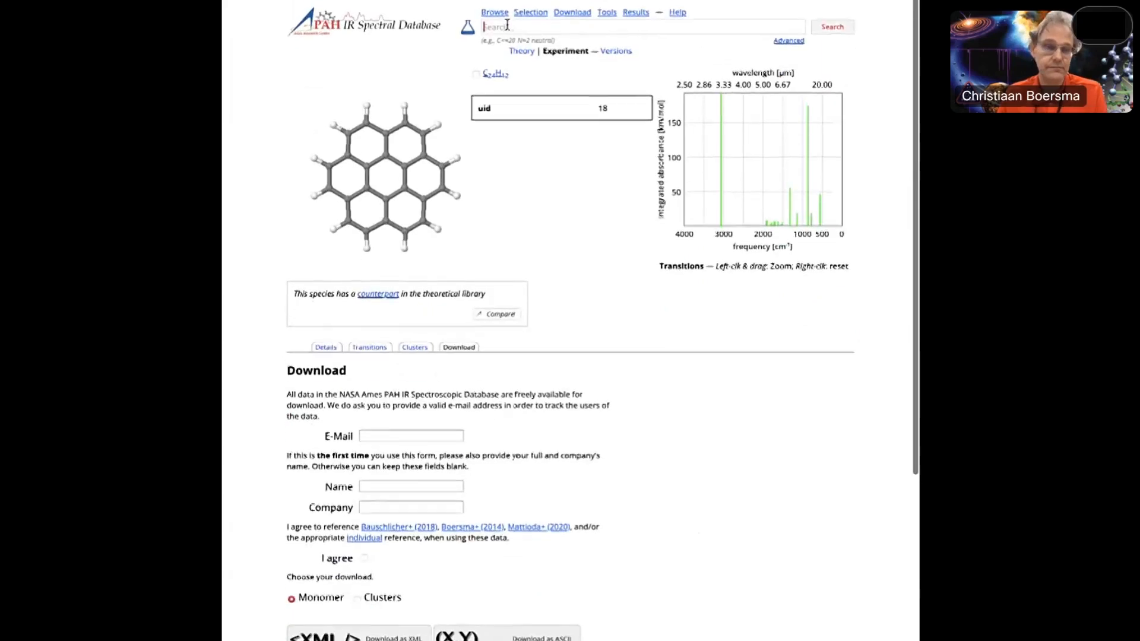
Open the advanced search for the theoretical library and view the elements offered for the atom-count criterion.
left_click(497, 12)
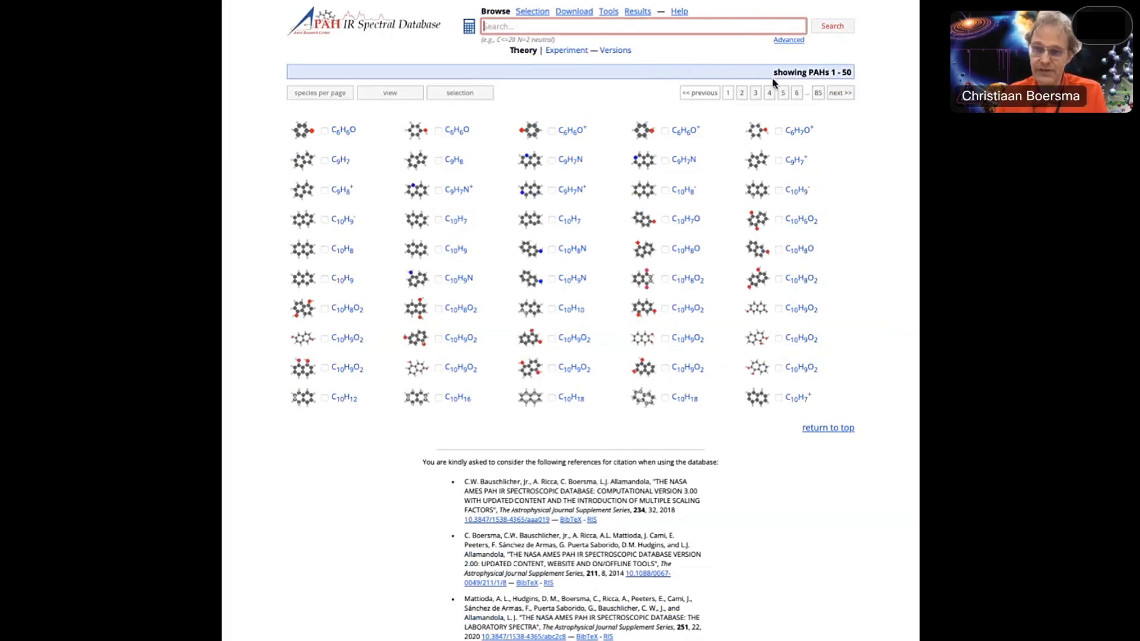
left_click(786, 41)
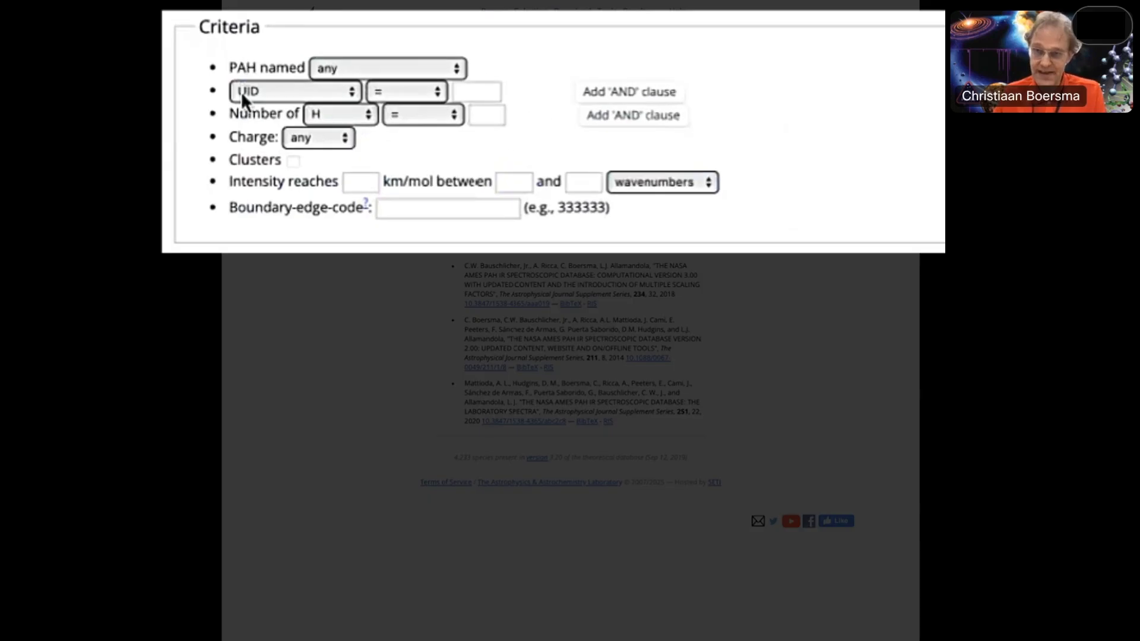
left_click(347, 120)
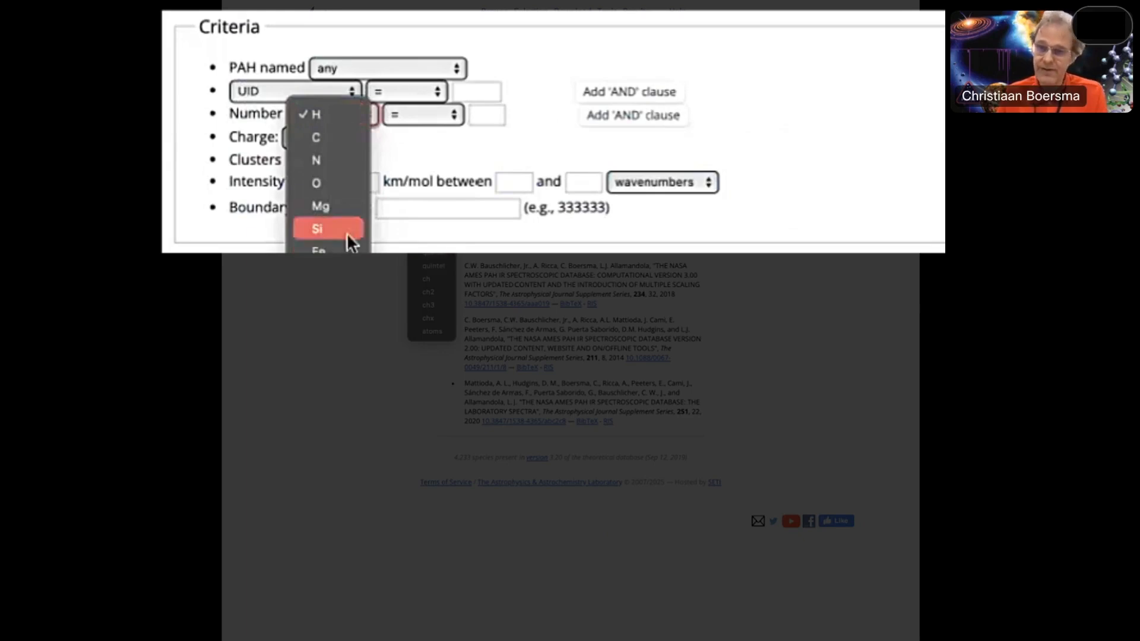
key("Escape")
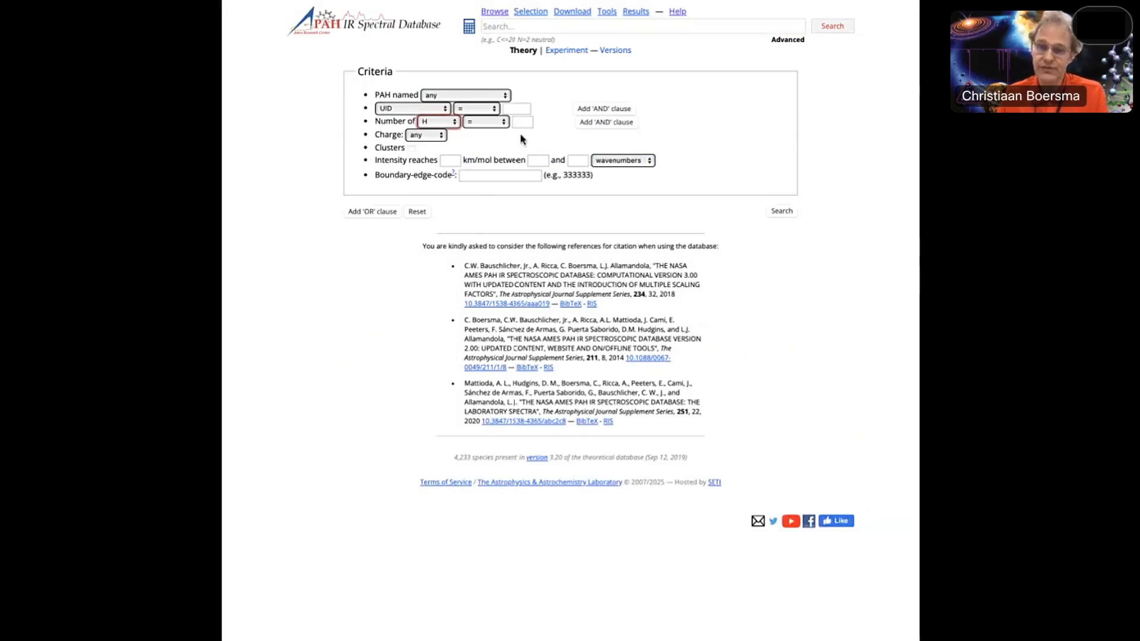
Run an advanced search of the theoretical library for the PAH named coronene.
left_click(505, 96)
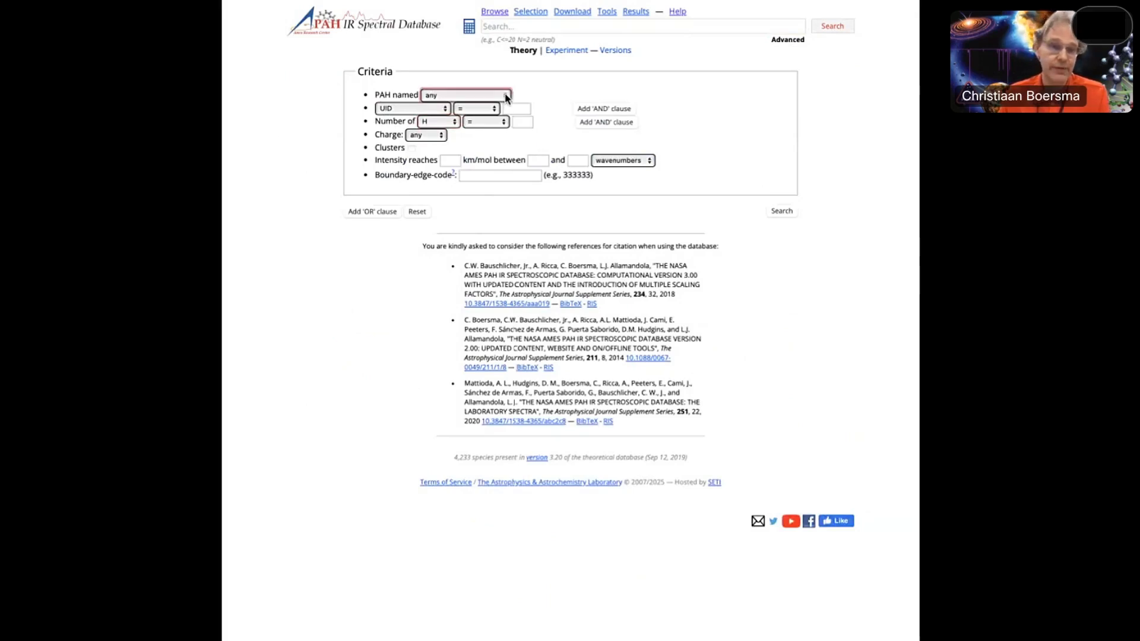
left_click(506, 97)
left_click(489, 106)
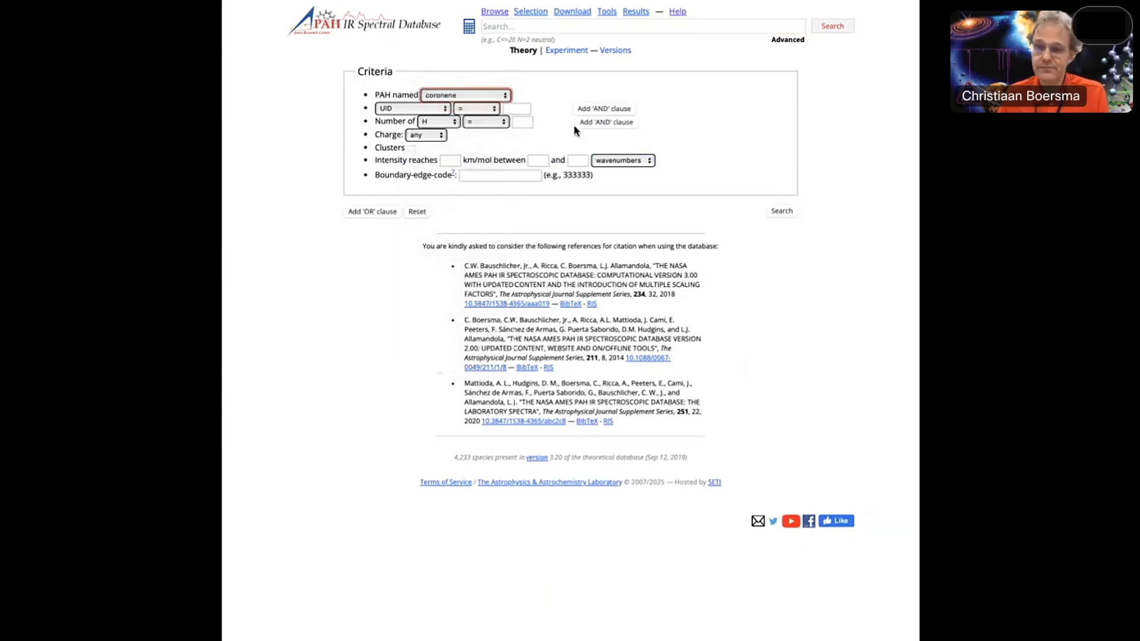
left_click(779, 212)
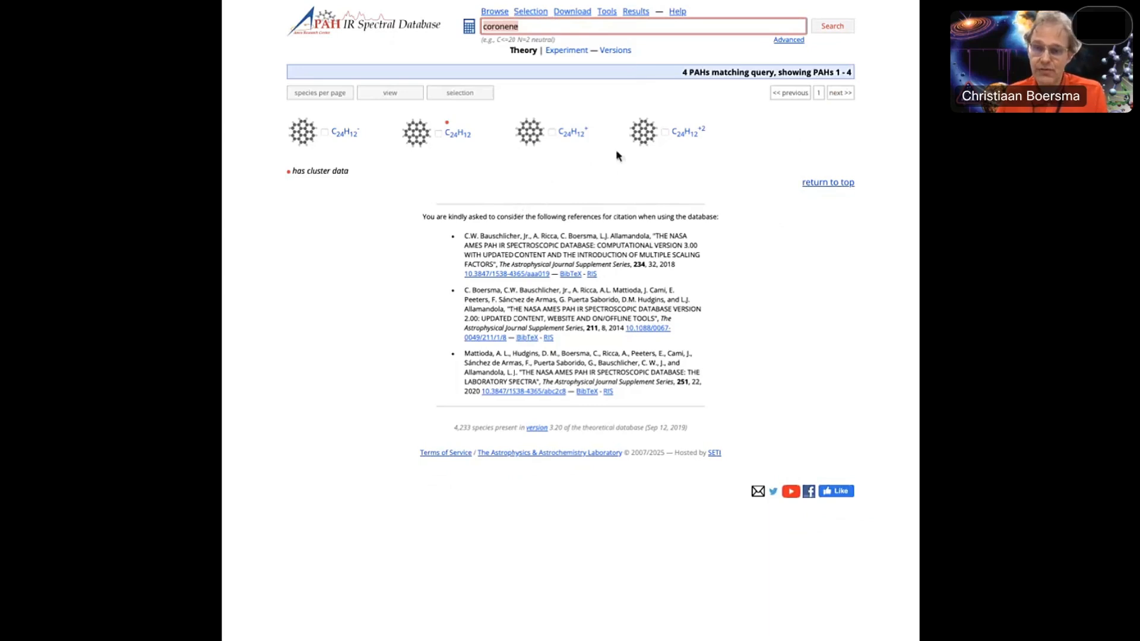
Select the anion, neutral, cation and dication of C24H12 from the search results, and open the current selection.
left_click(528, 25)
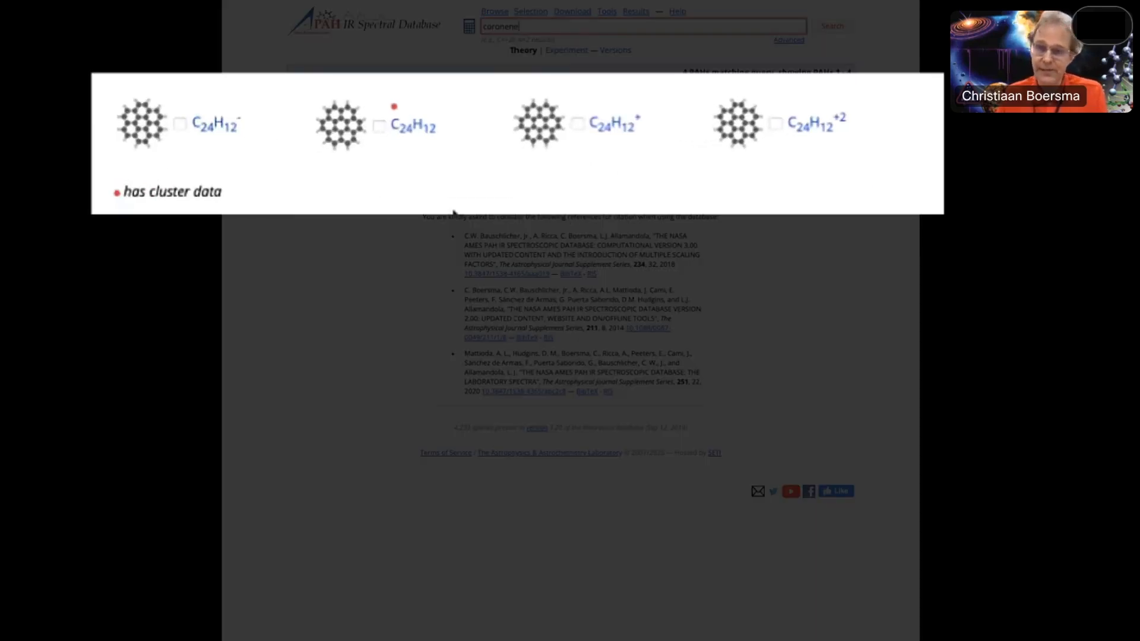
left_click(179, 125)
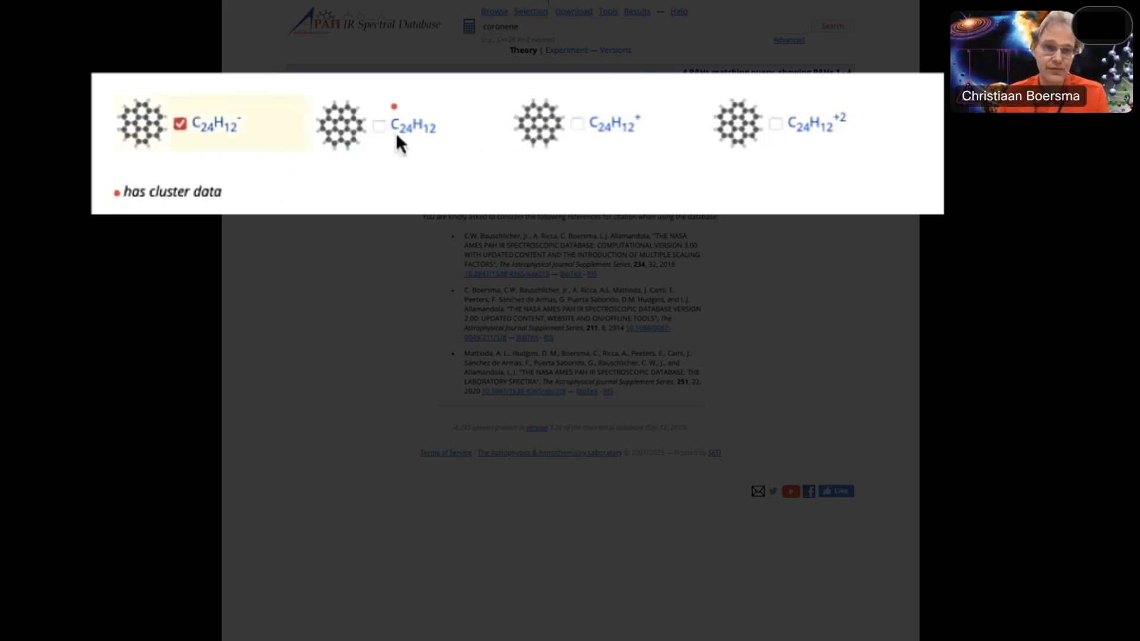
left_click(377, 125)
left_click(577, 123)
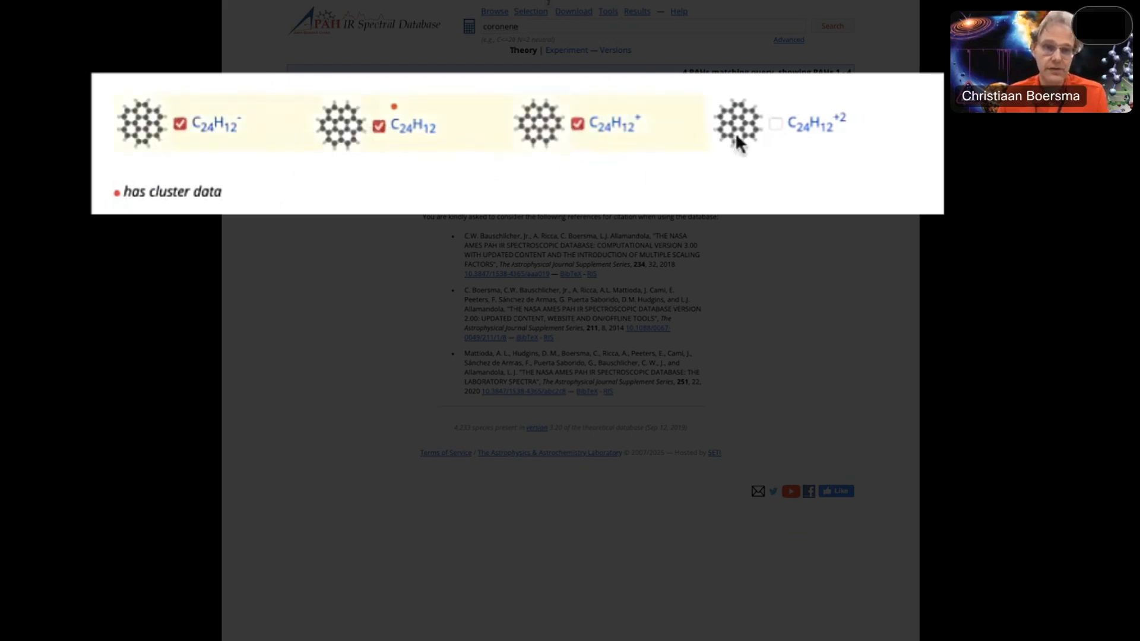
left_click(776, 124)
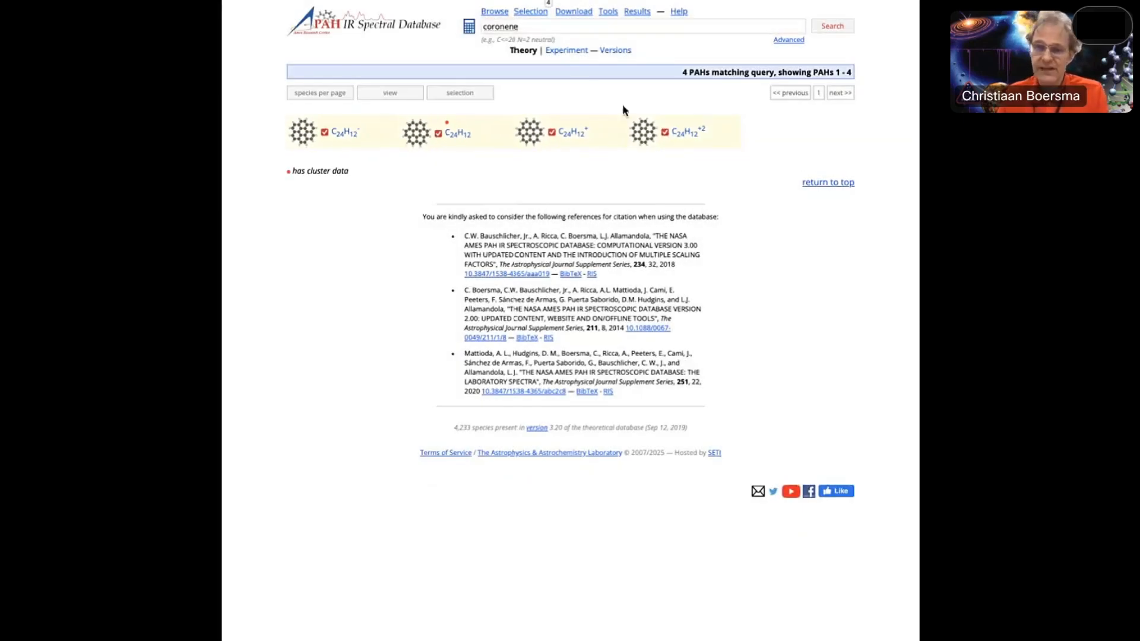
scroll(670, 81, "up", 1)
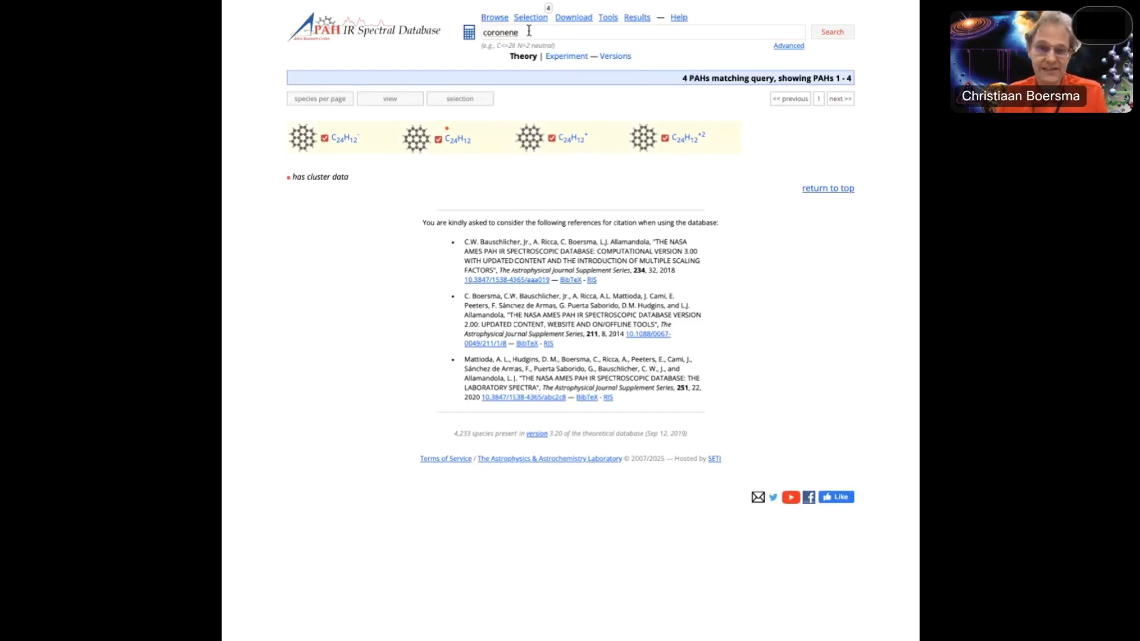
left_click(537, 15)
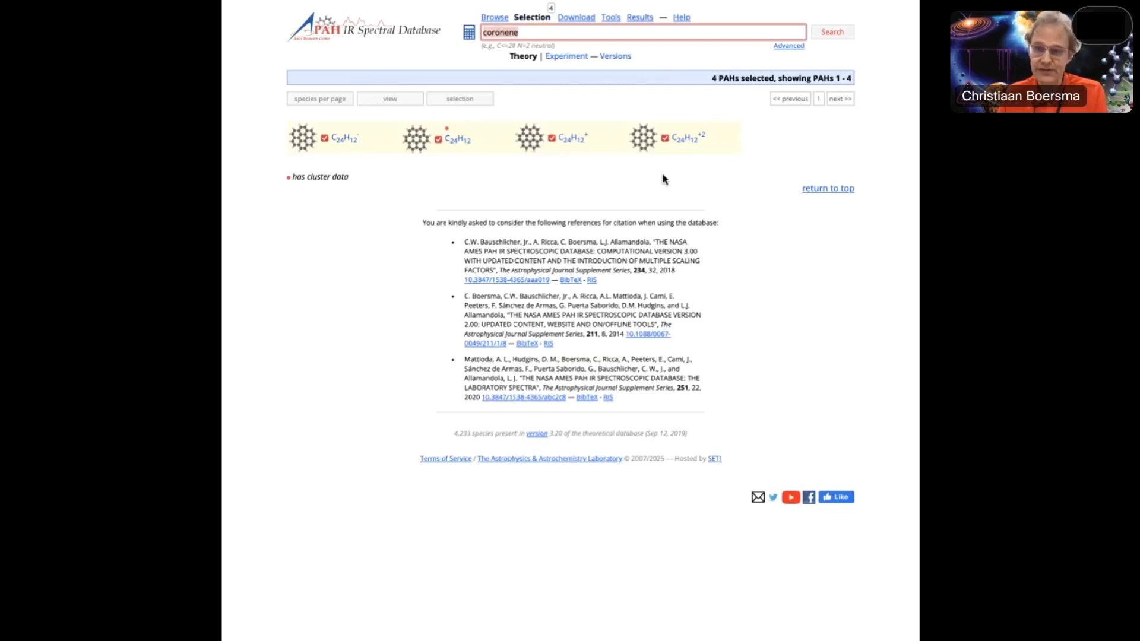
Explore the database download options for the selected species, complete theory and theory clusters, and view the available theory versions.
left_click(586, 22)
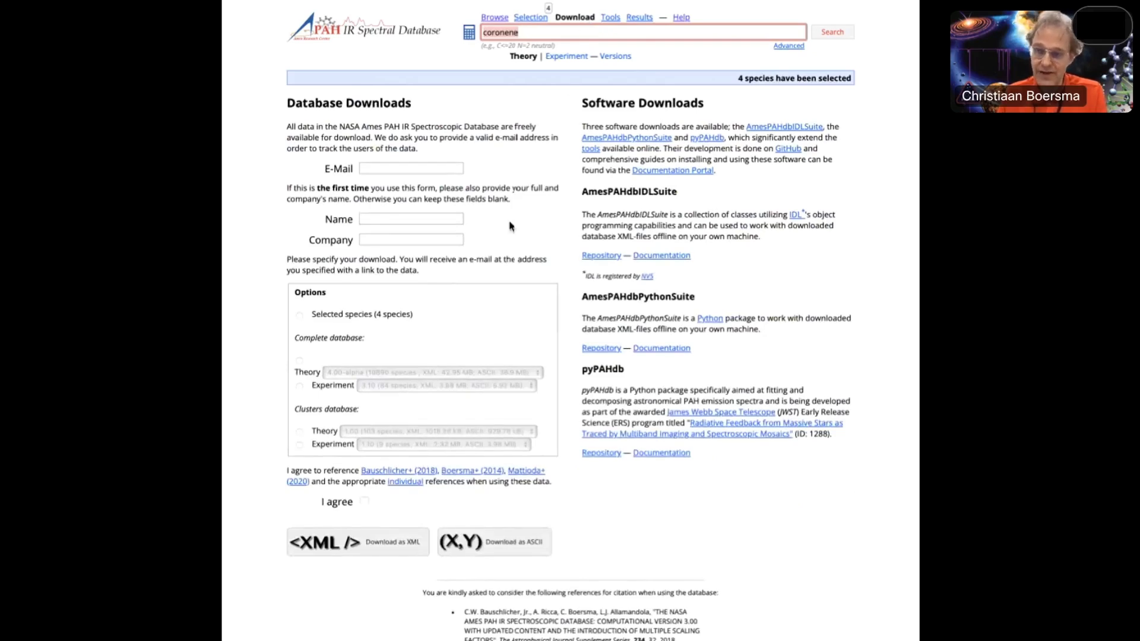
left_click(300, 315)
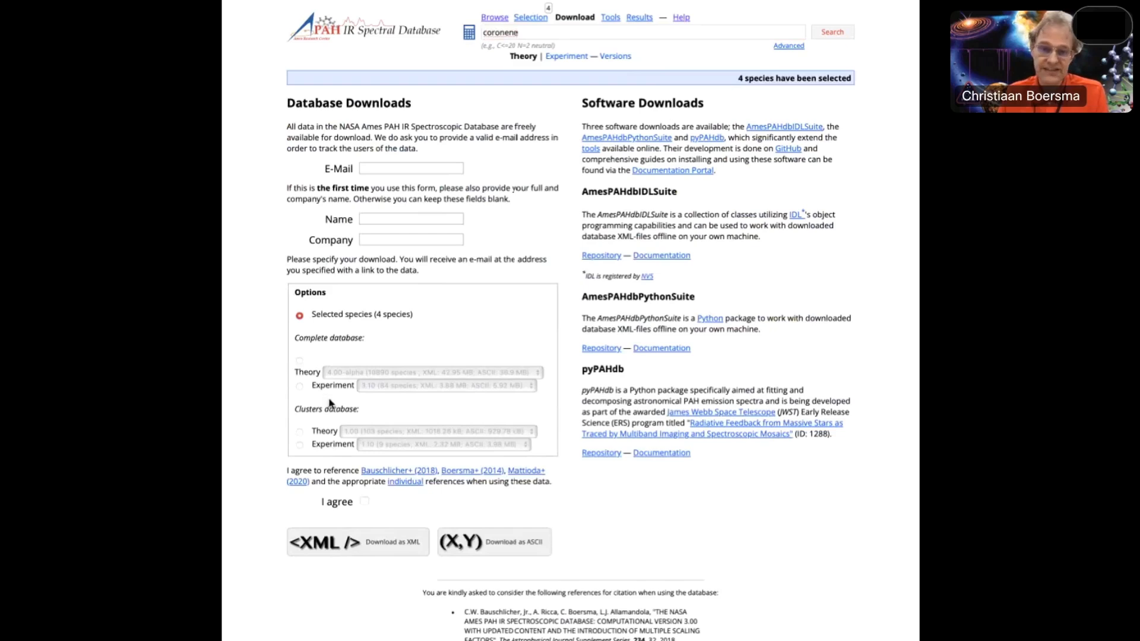
left_click(300, 361)
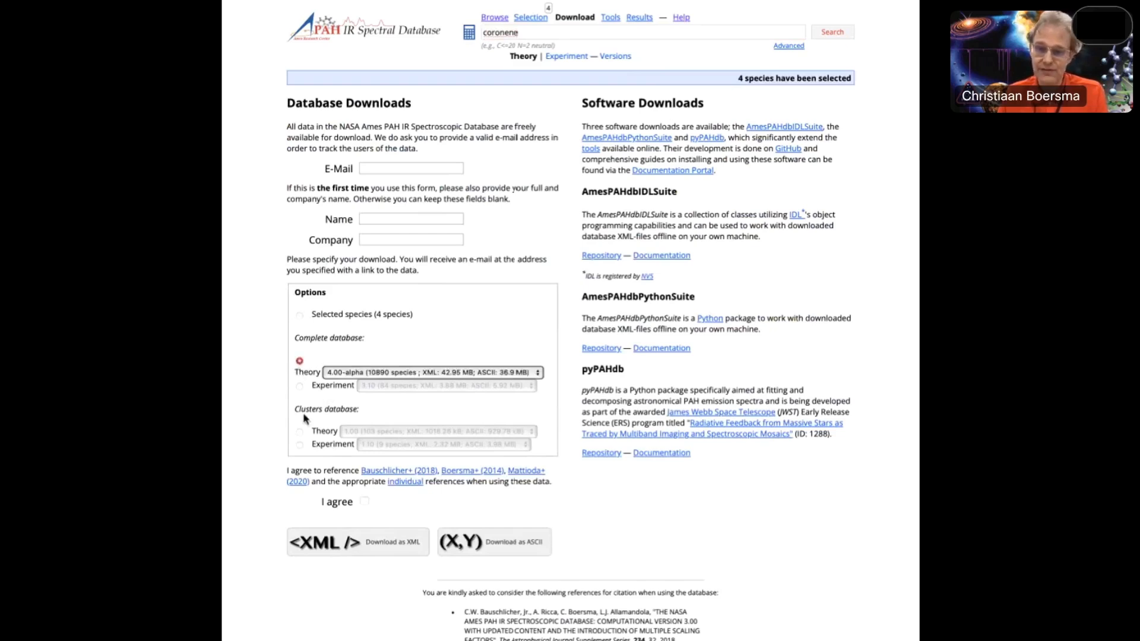
left_click(300, 433)
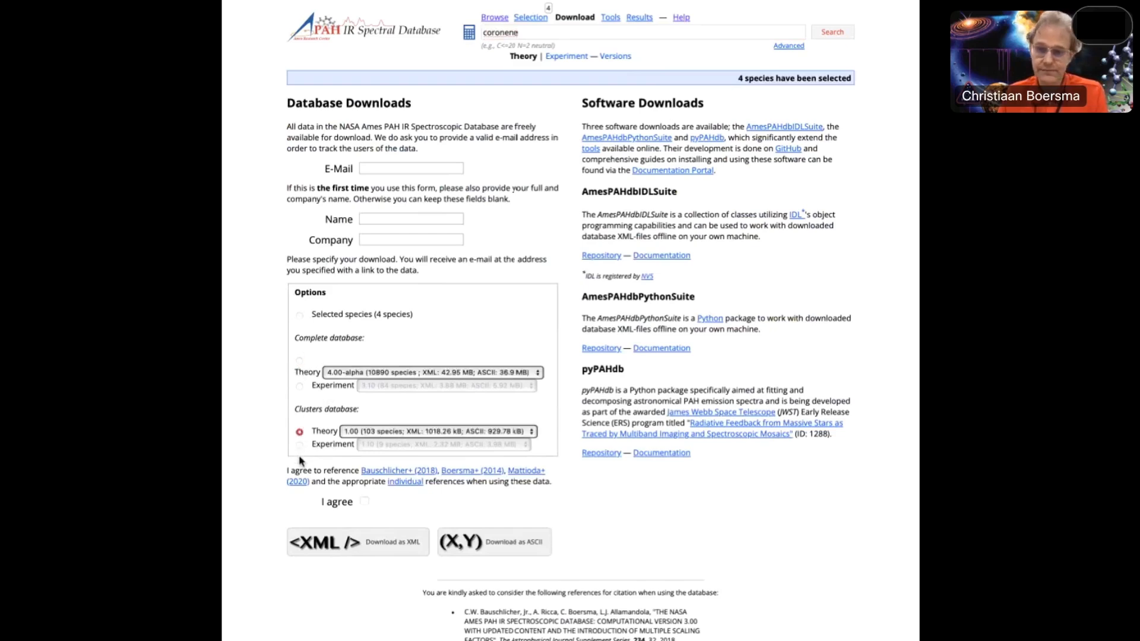
left_click(412, 373)
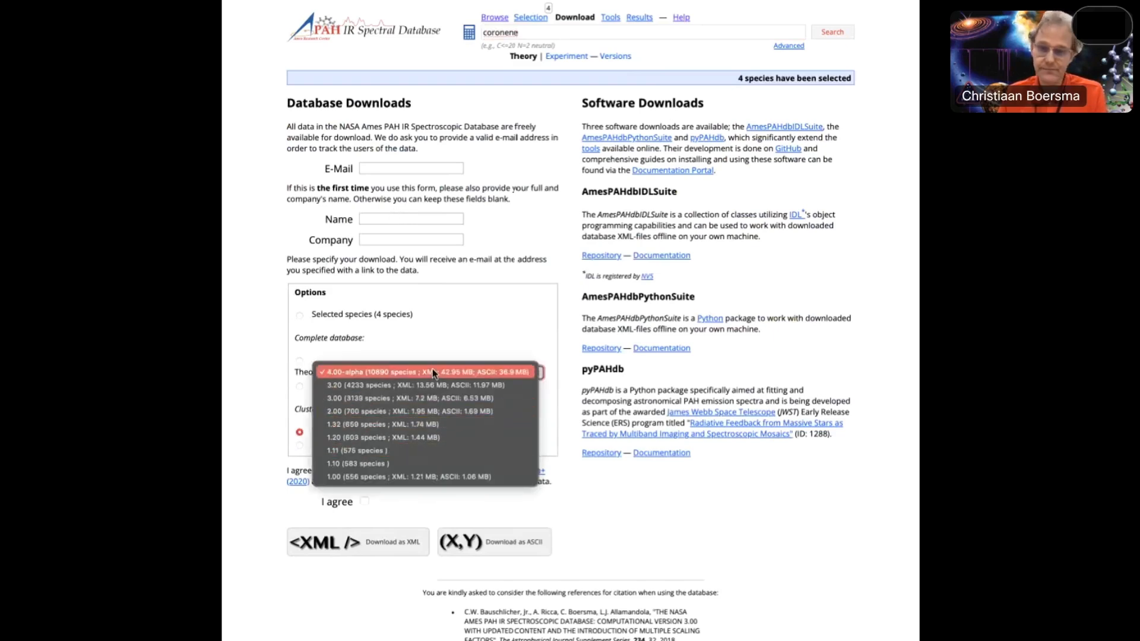
left_click(507, 262)
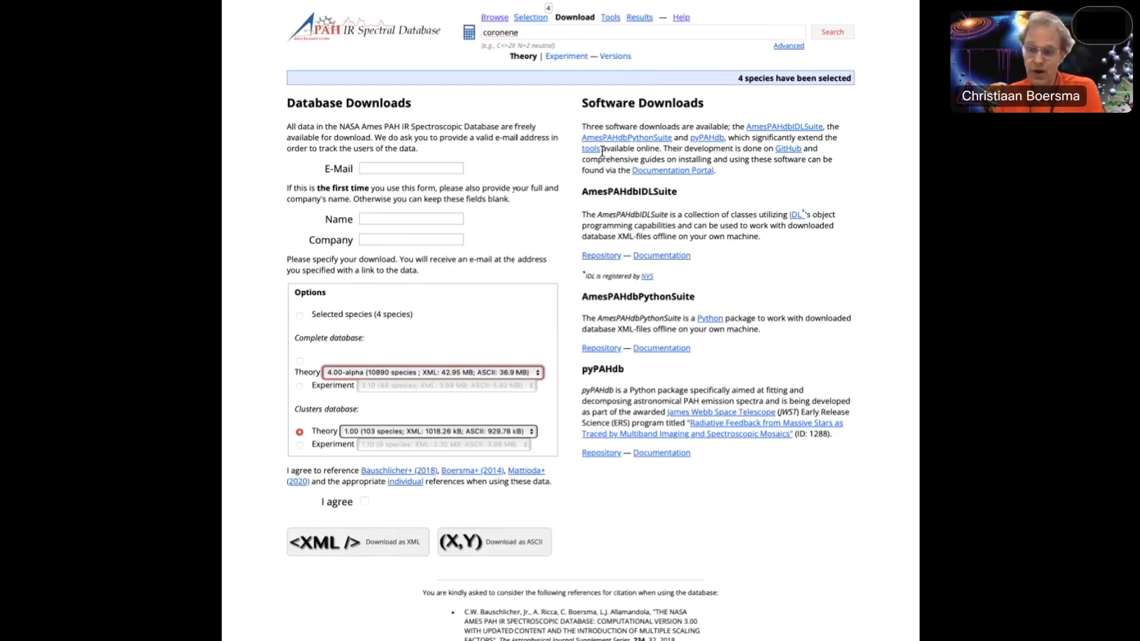
Co-add the spectra of the selected C24H12 species with uniform weighting and the default Lorentzian profile, and view the result.
left_click(617, 20)
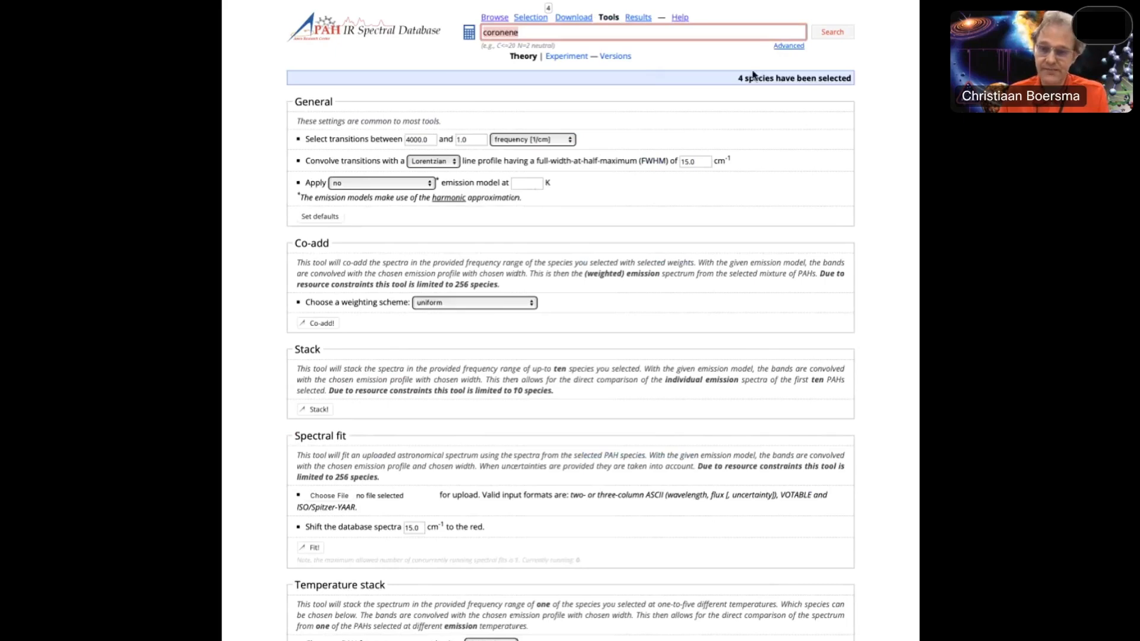
scroll(562, 289, "down", 2)
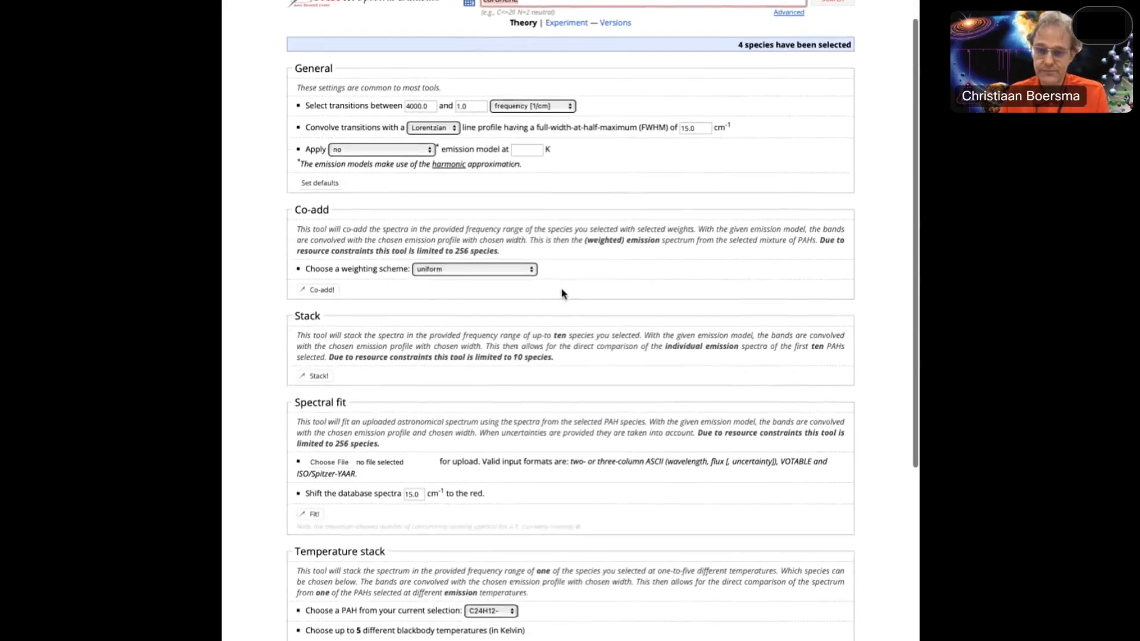
scroll(561, 287, "down", 1)
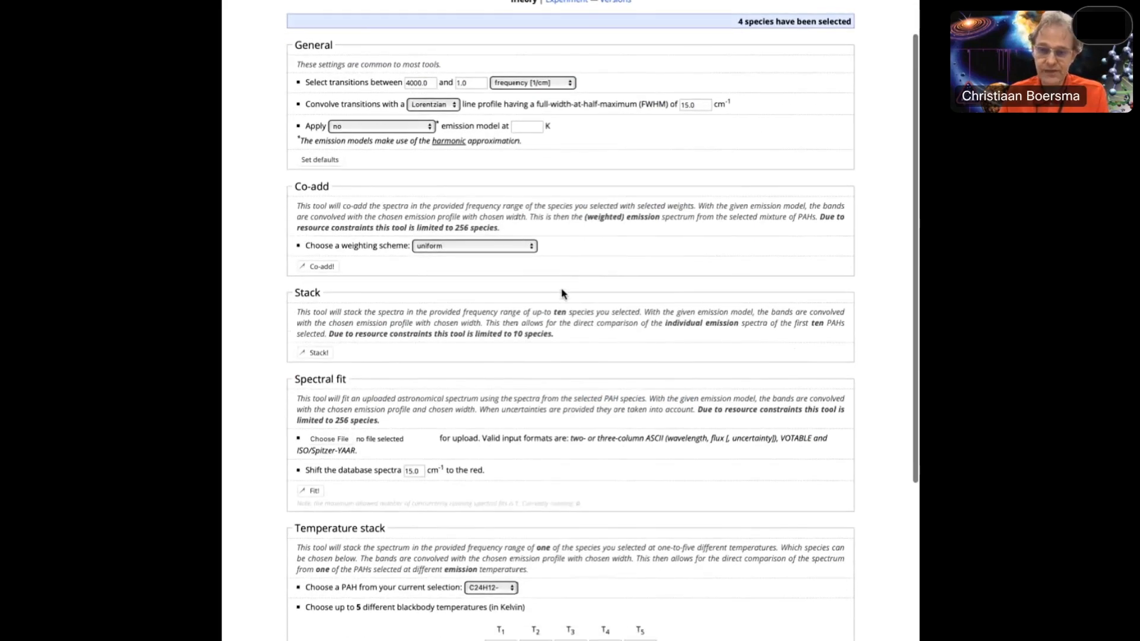
left_click(320, 267)
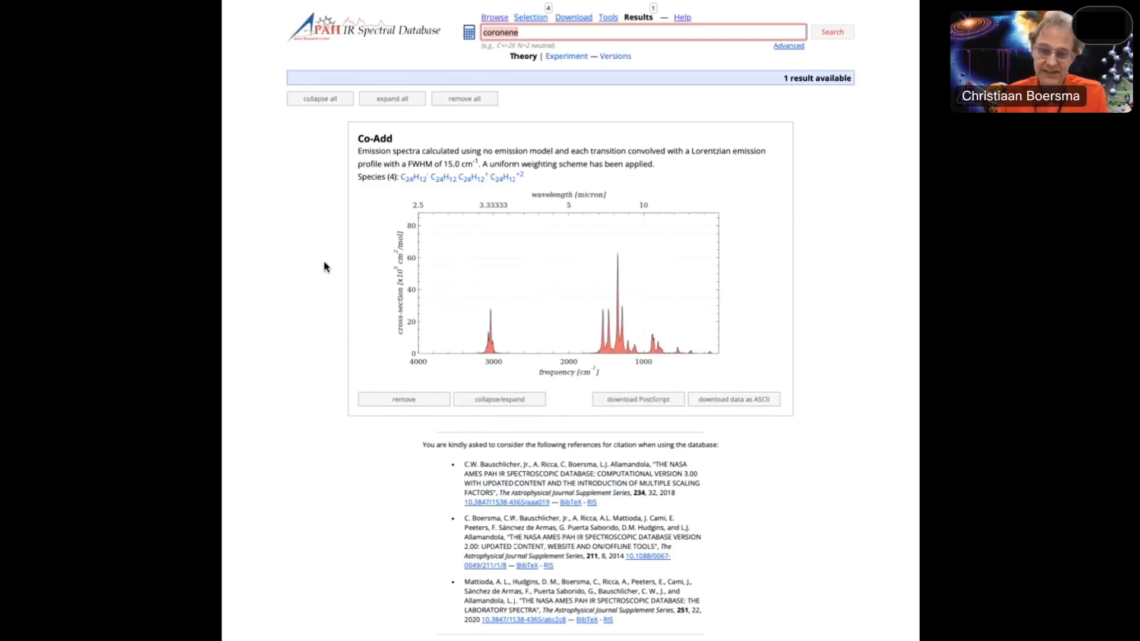
scroll(363, 291, "down", 1)
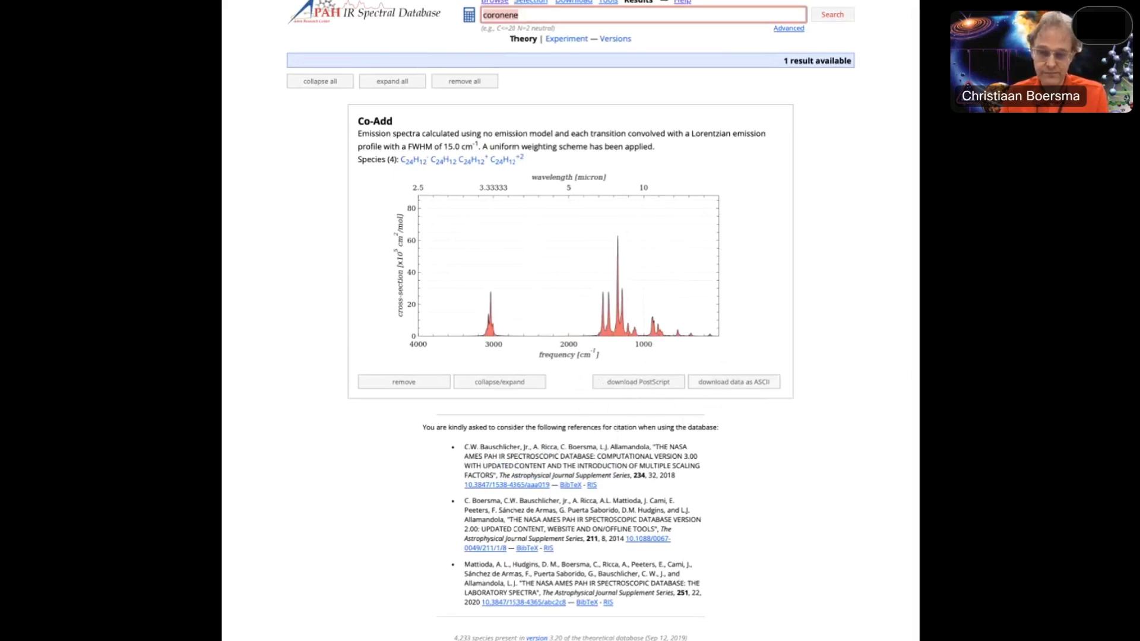
scroll(448, 436, "down", 1)
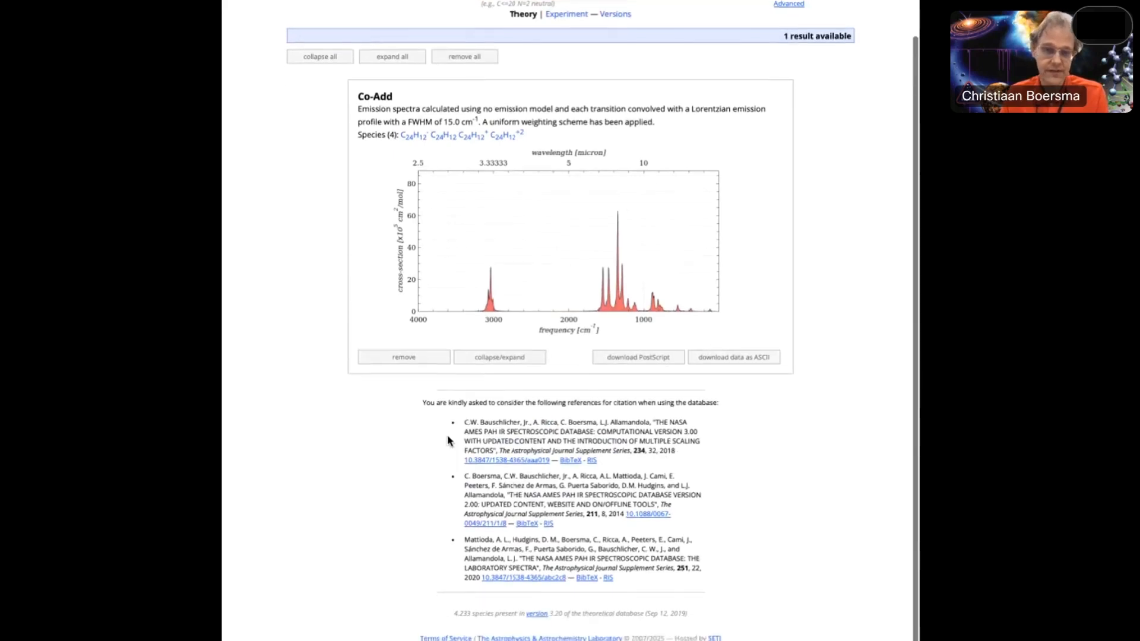
scroll(448, 436, "up", 2)
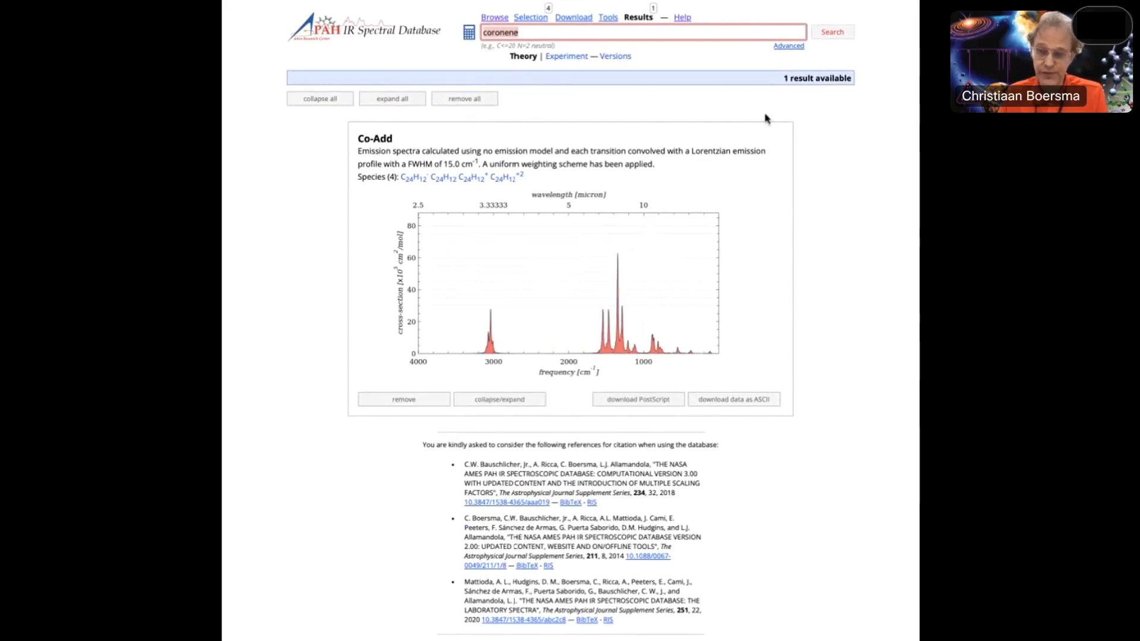
Open the help section and look through the website tour's landing page.
left_click(686, 18)
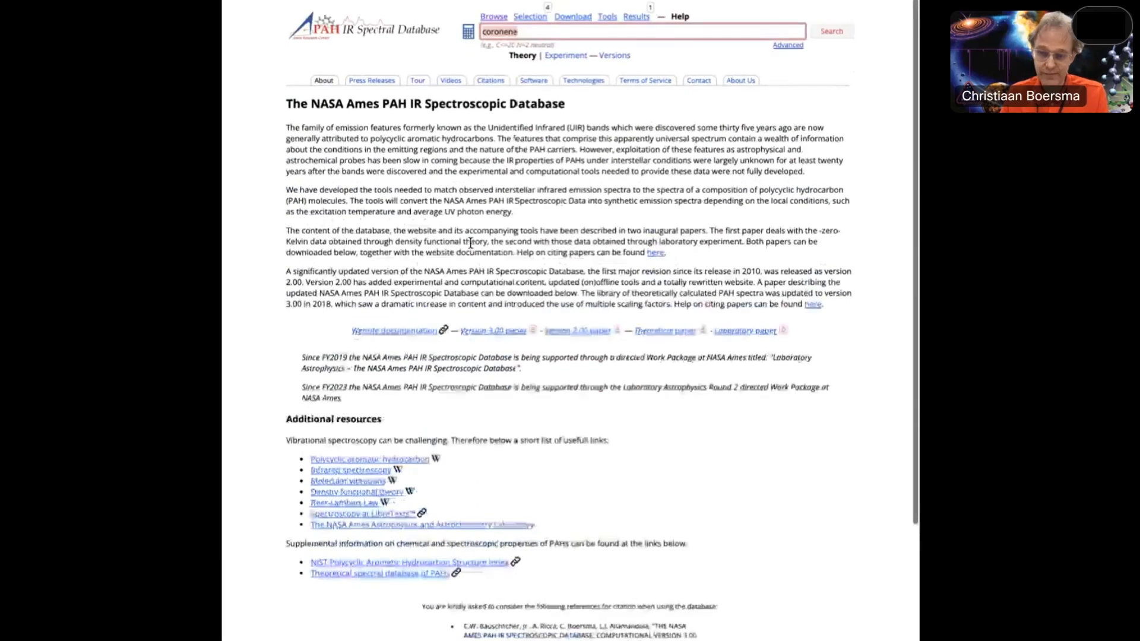
left_click(418, 82)
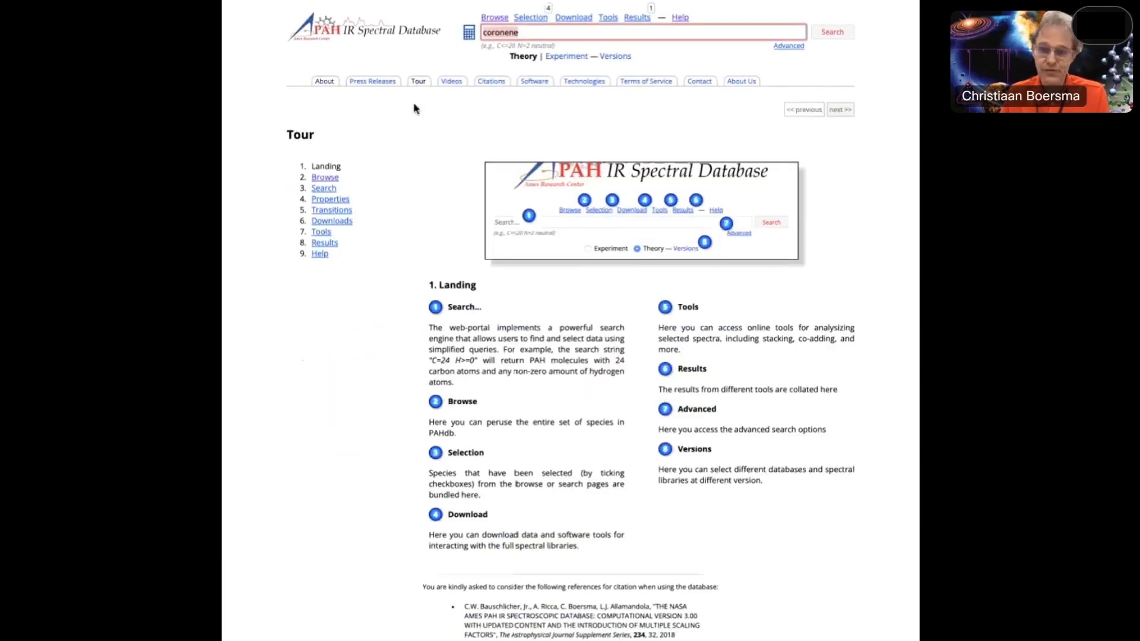
scroll(385, 303, "down", 3)
scroll(385, 306, "up", 2)
scroll(385, 306, "up", 2)
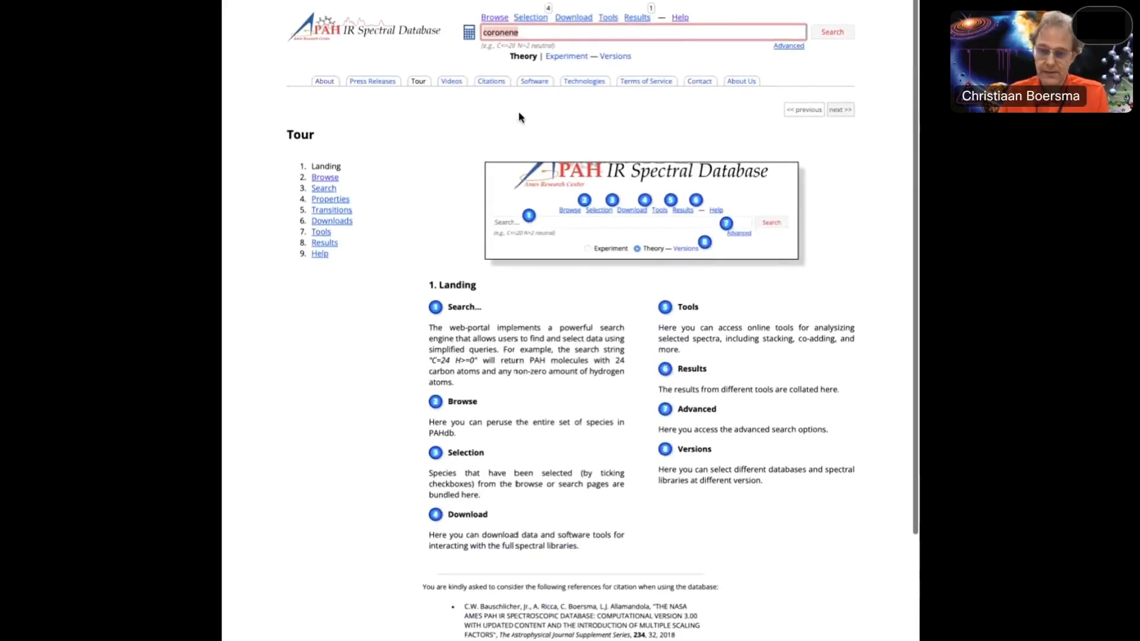
Open the help section's videos and look through the lectures and tutorials.
left_click(455, 78)
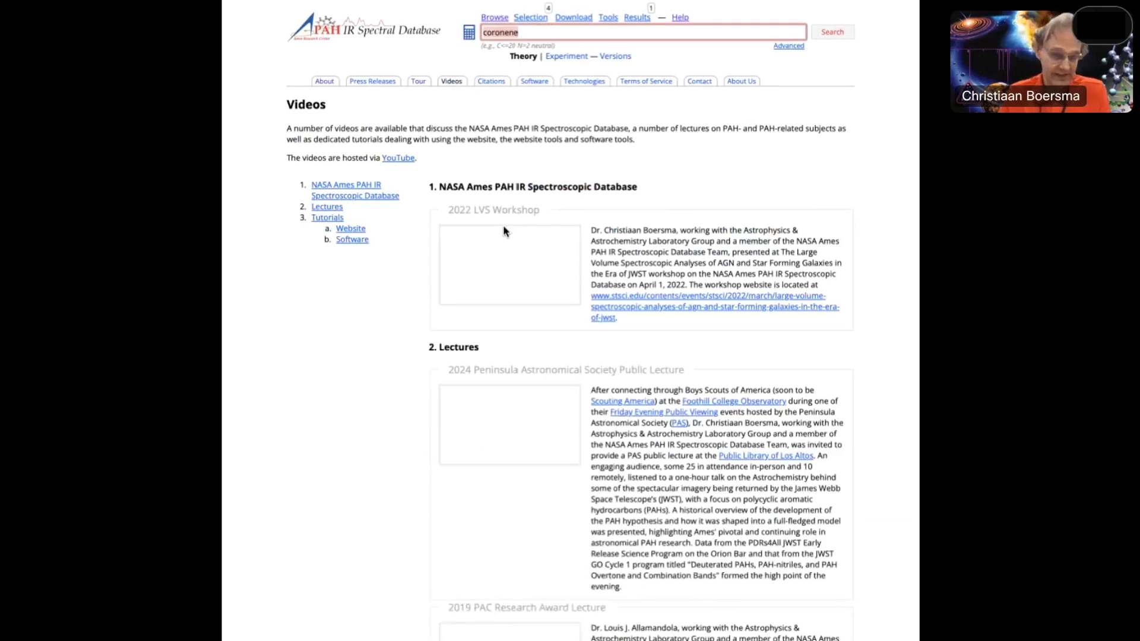
scroll(347, 296, "down", 3)
scroll(348, 296, "down", 8)
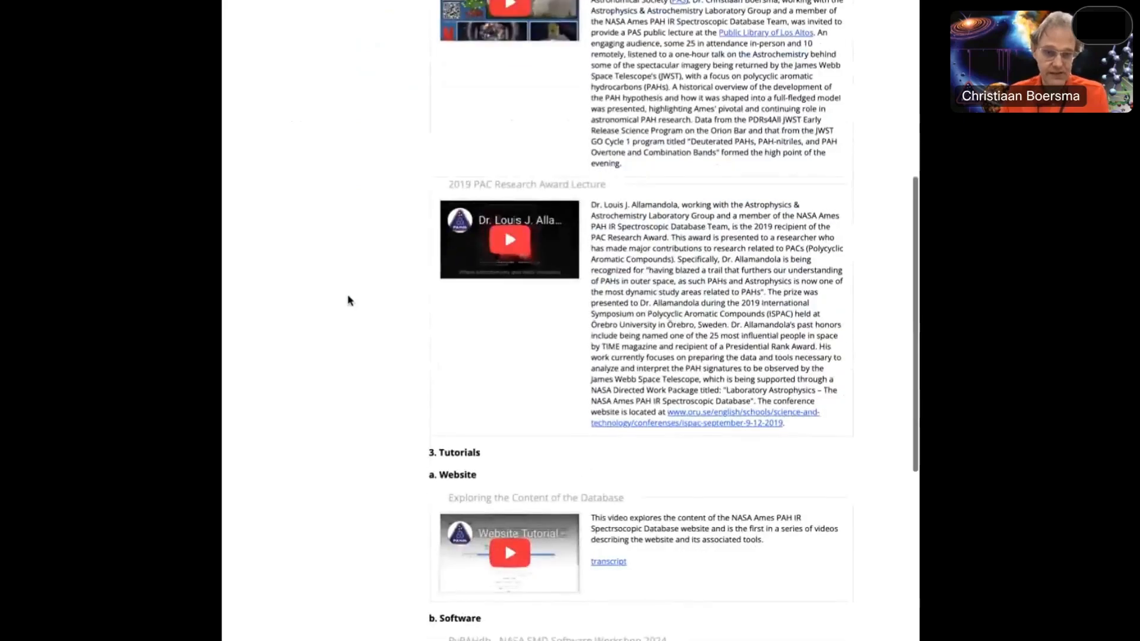
Review the website and software tutorial entries and return to the start of the videos page.
scroll(347, 297, "down", 3)
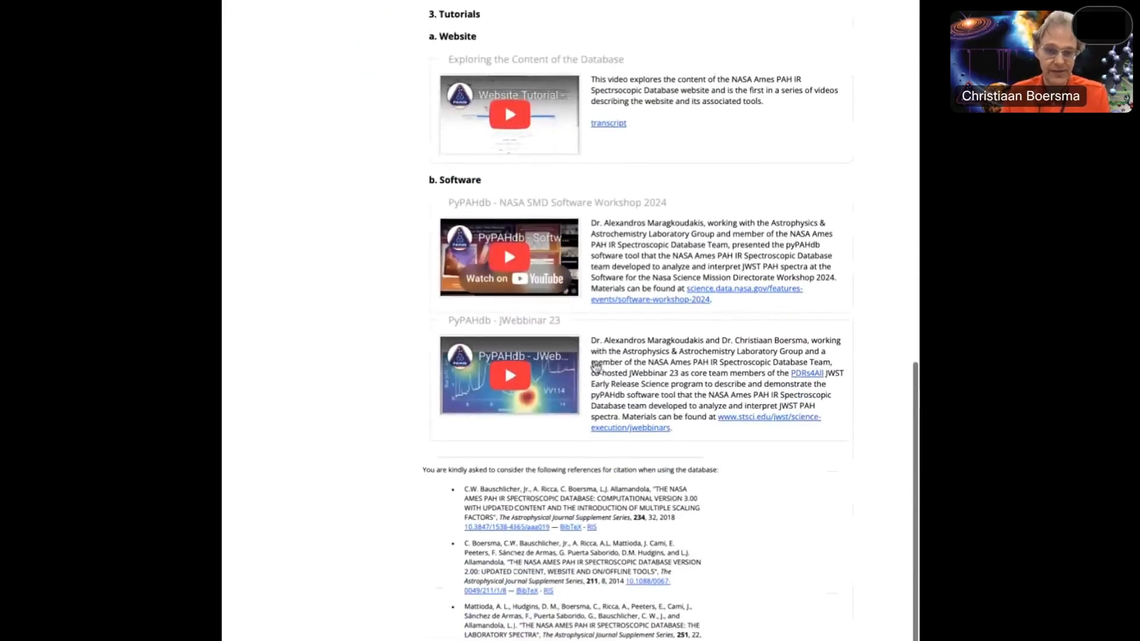
scroll(365, 391, "up", 8)
scroll(365, 390, "up", 5)
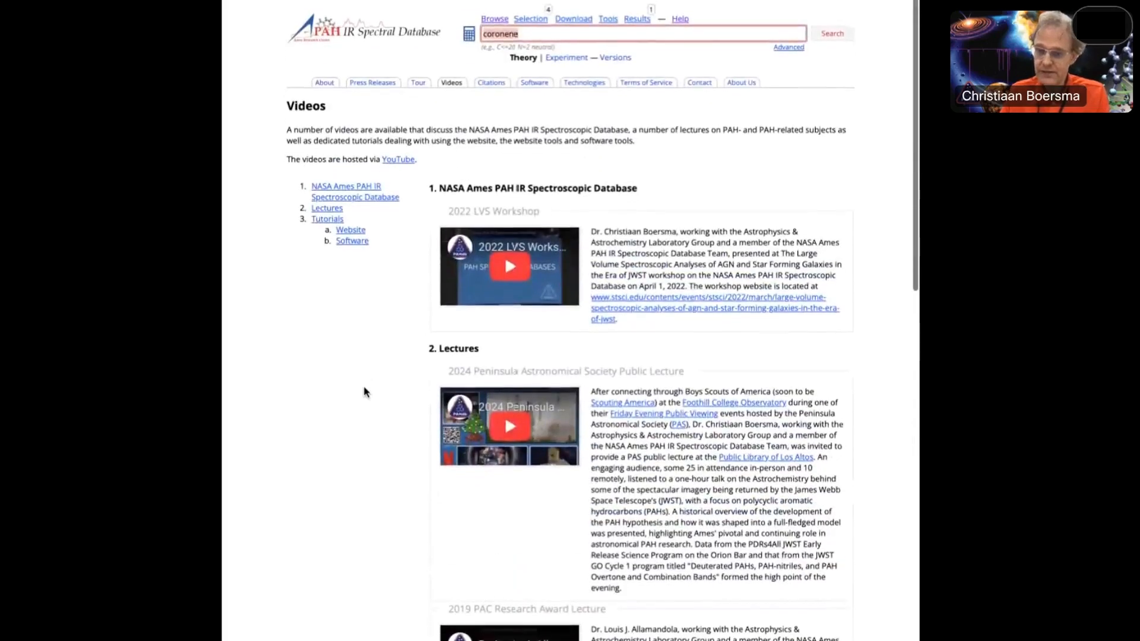
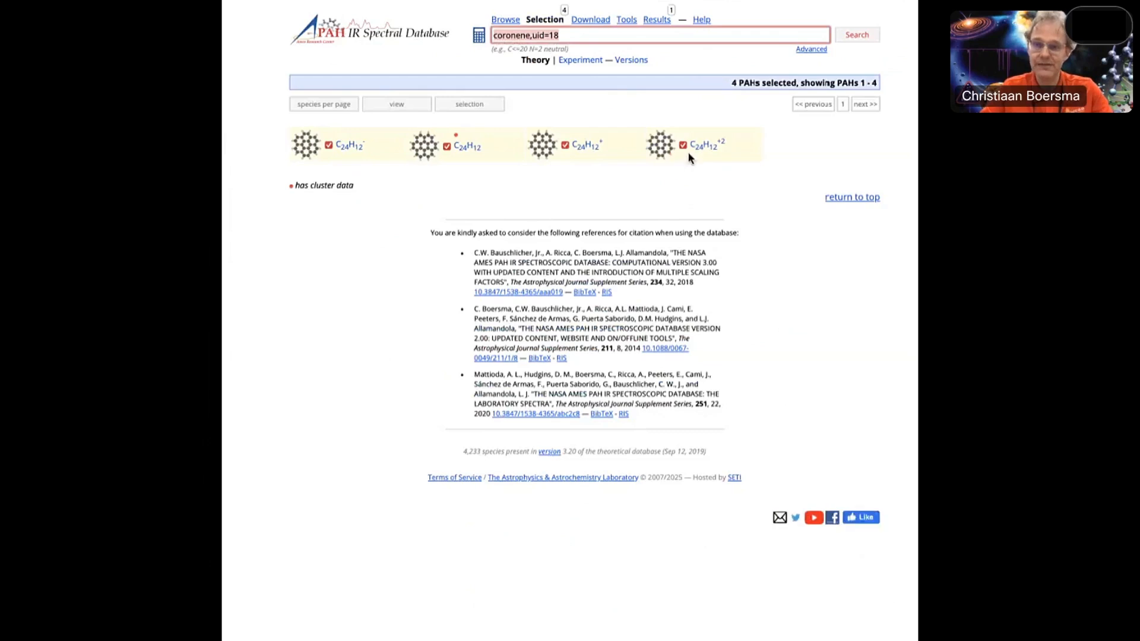
Clear the current species selection and select only the C24H12 species found by an advanced search for coronene with UID 18.
mouse_move(475, 108)
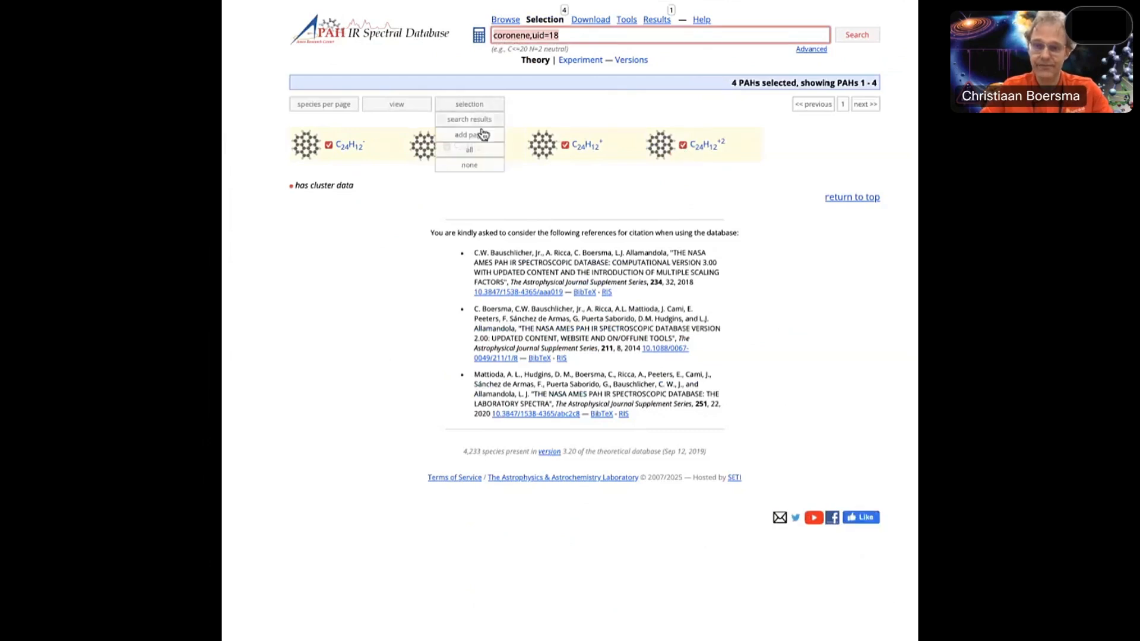
left_click(483, 167)
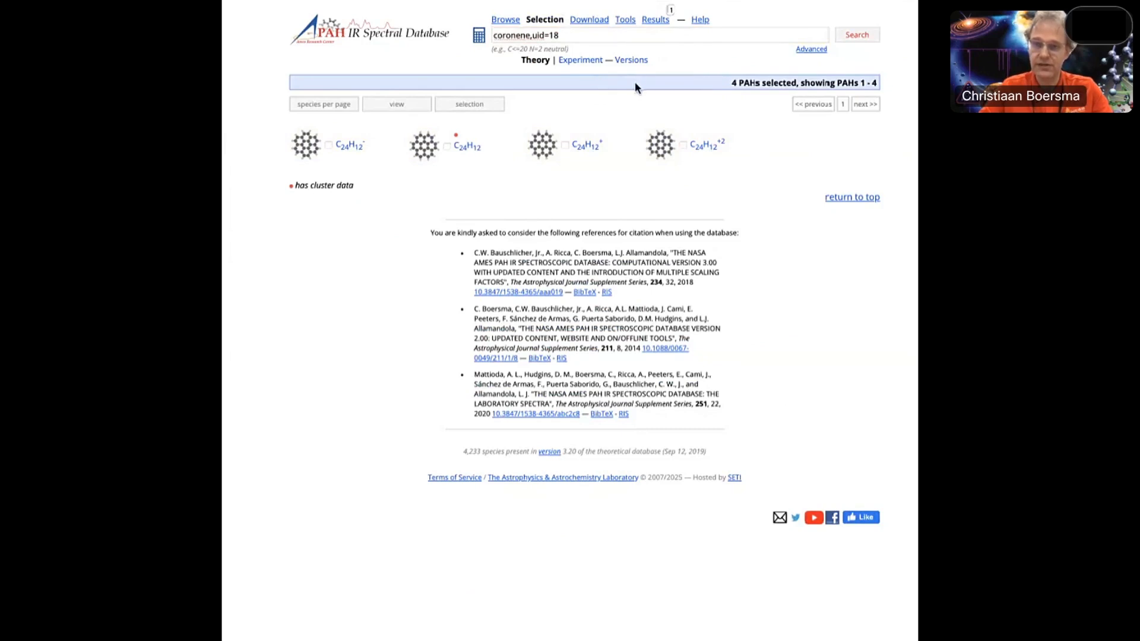
left_click(811, 49)
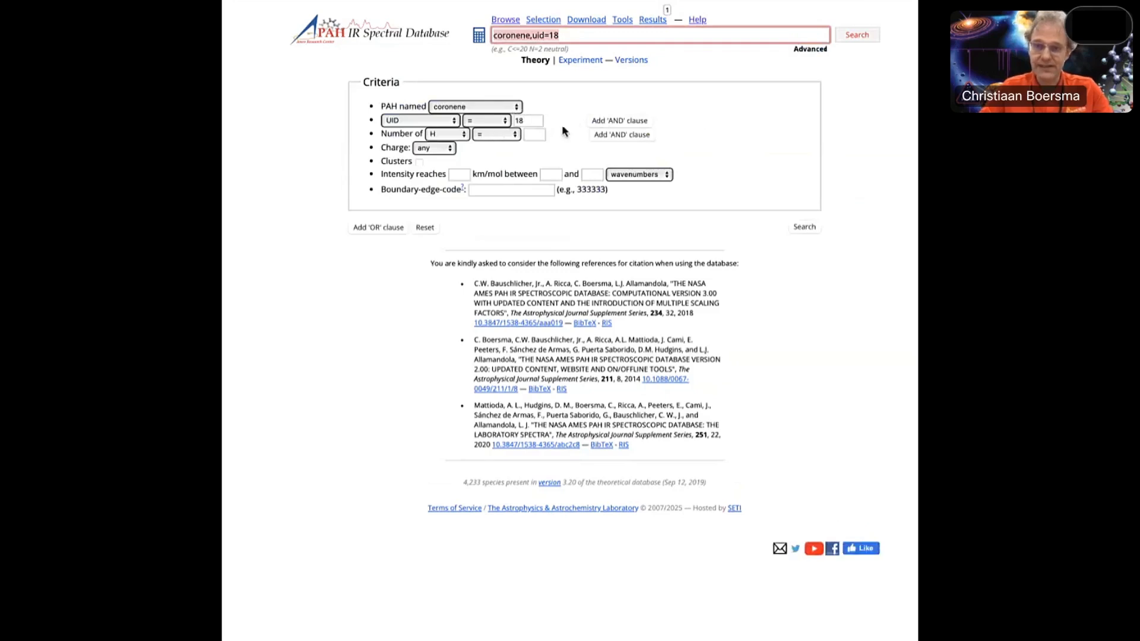
left_click(810, 227)
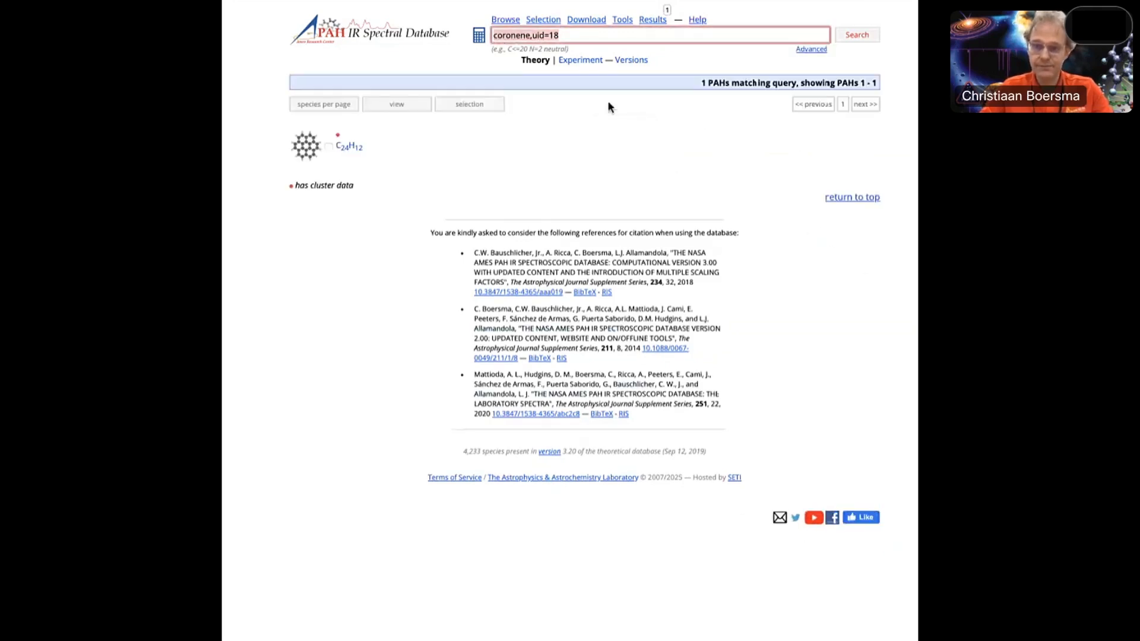
left_click(329, 146)
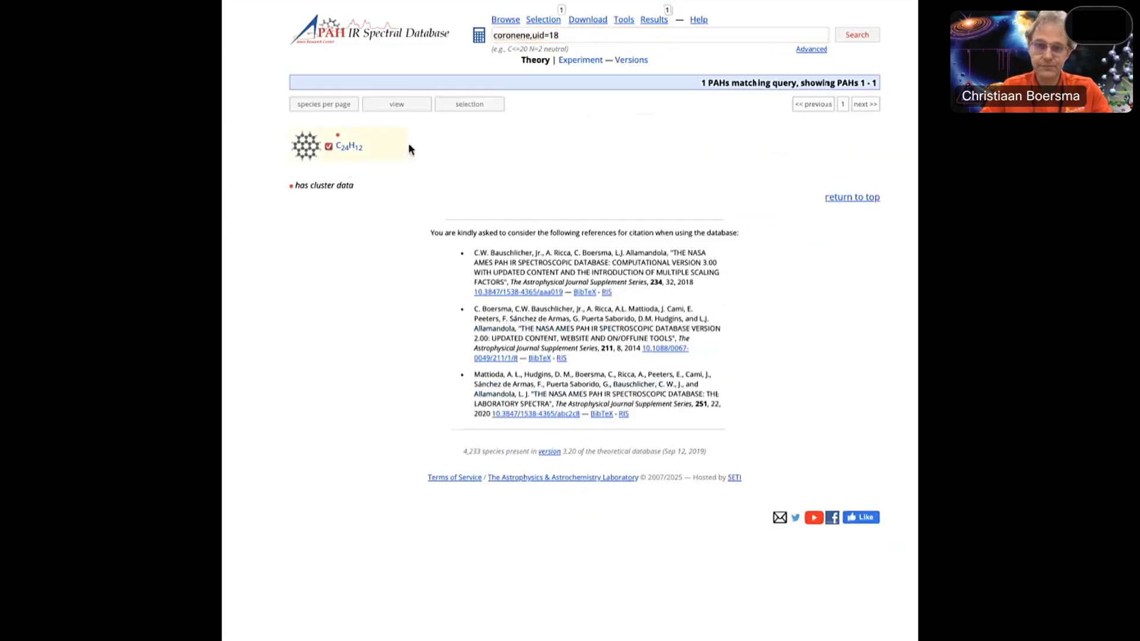
Extend the advanced search with an OR clause for UID = 37 and run it.
left_click(801, 50)
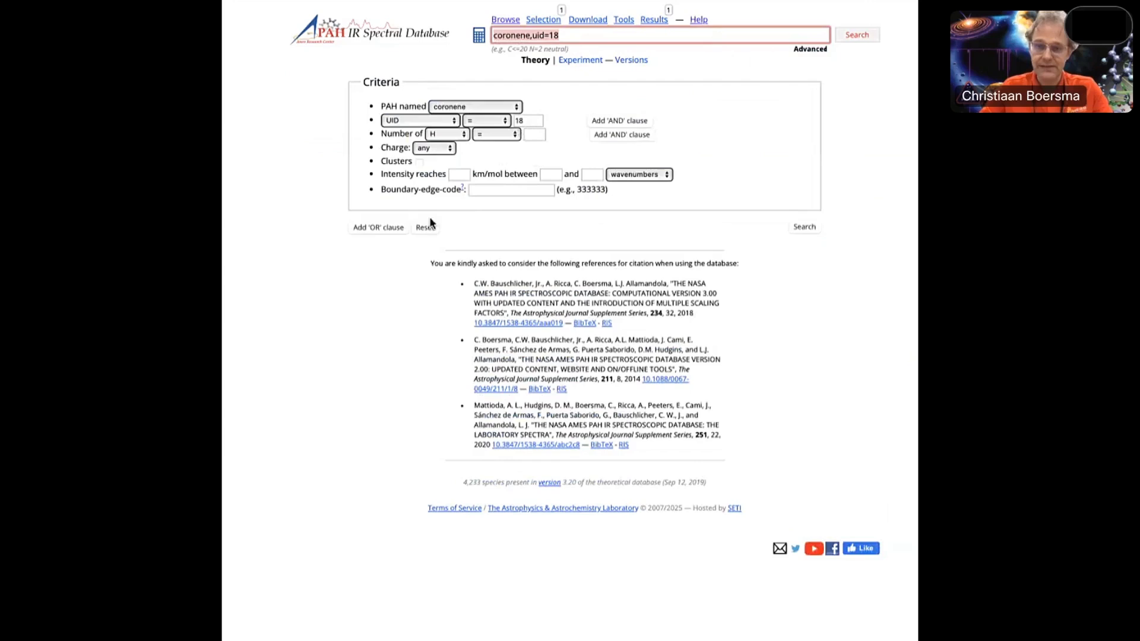
left_click(383, 224)
left_click(525, 267)
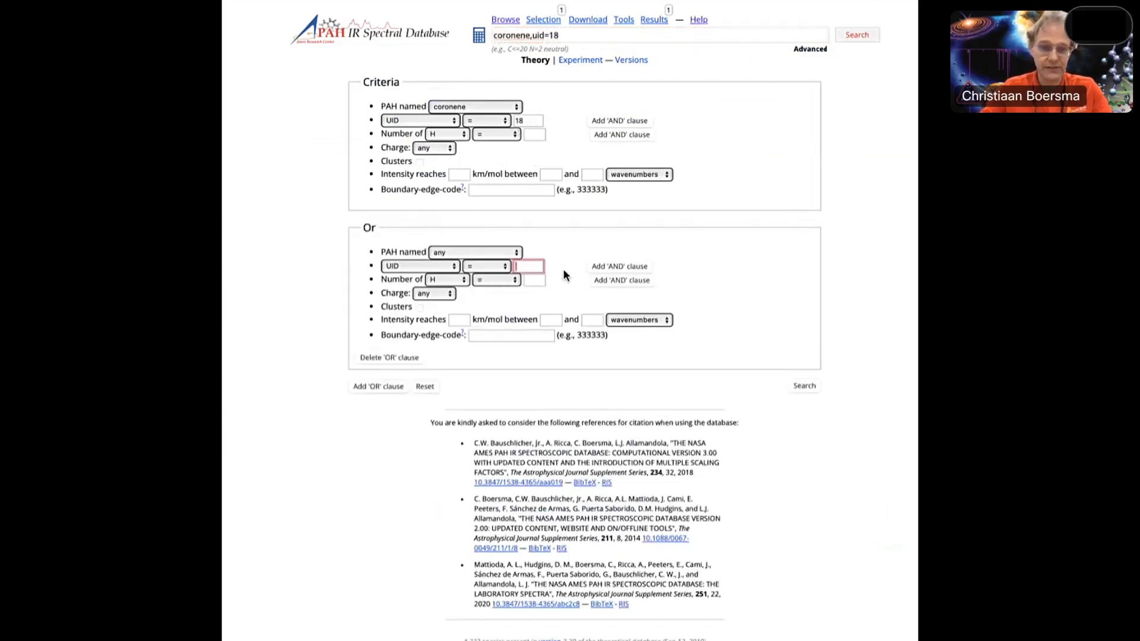
type("37")
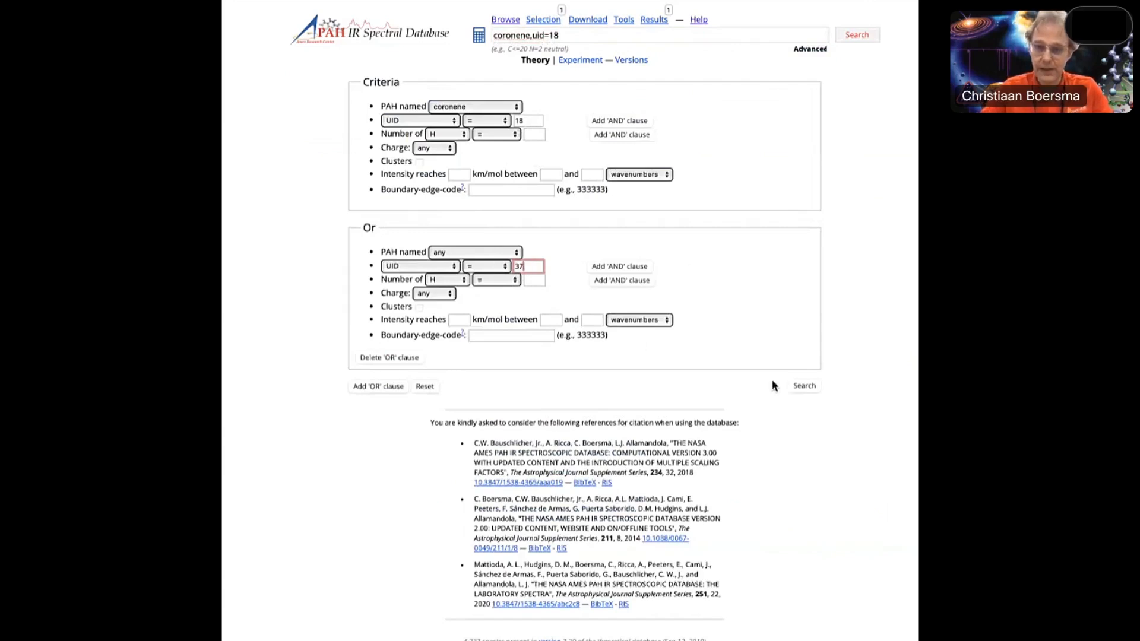
left_click(797, 386)
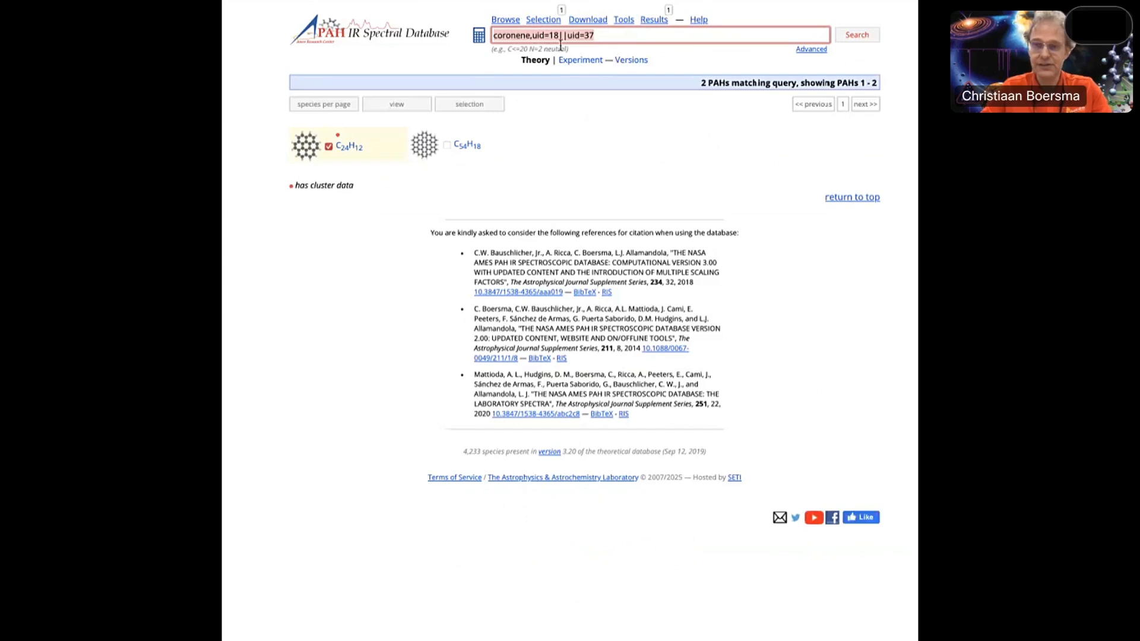
Remove the coronene name criterion and extend the search query to uid=18||uid=37||uid=108||uid=612||uid=615.
left_click_drag(531, 35, 459, 35)
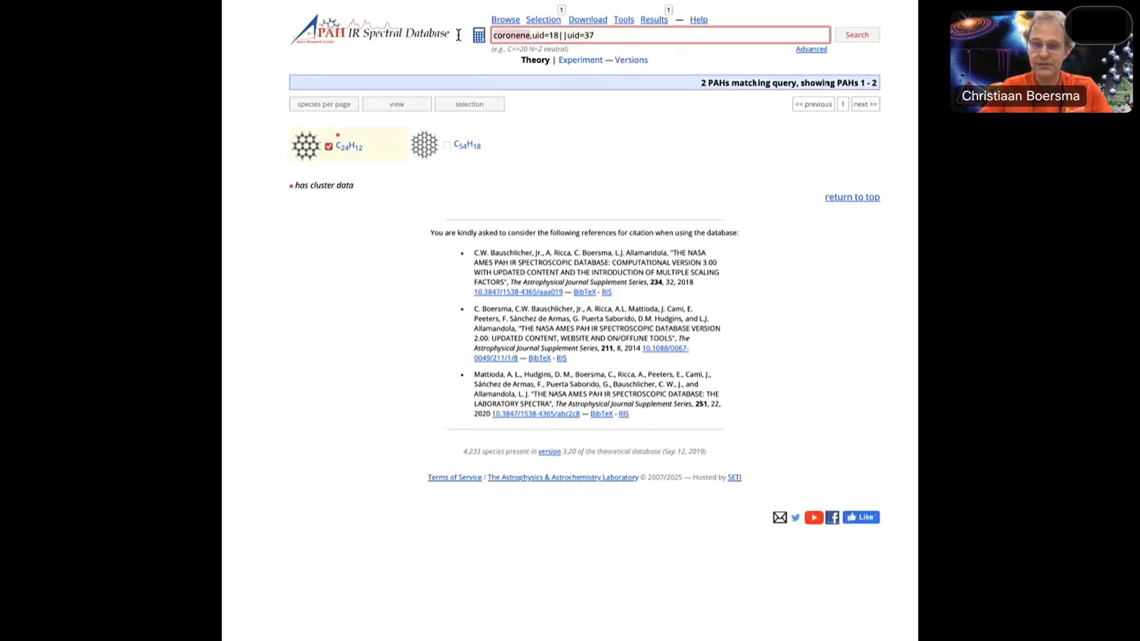
key("BackSpace")
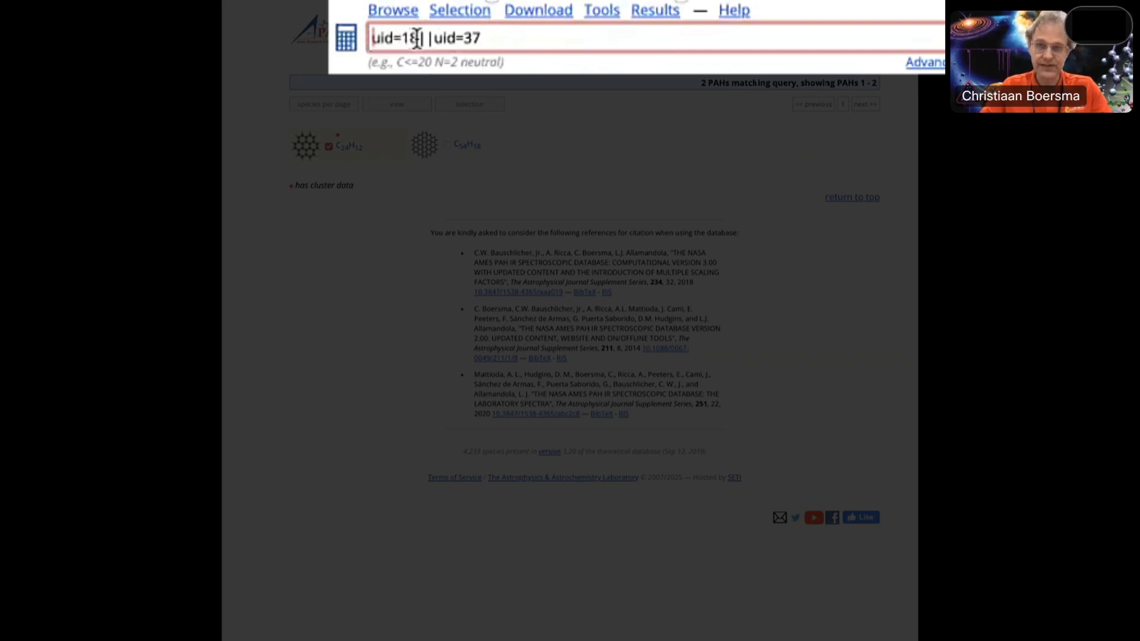
left_click(503, 44)
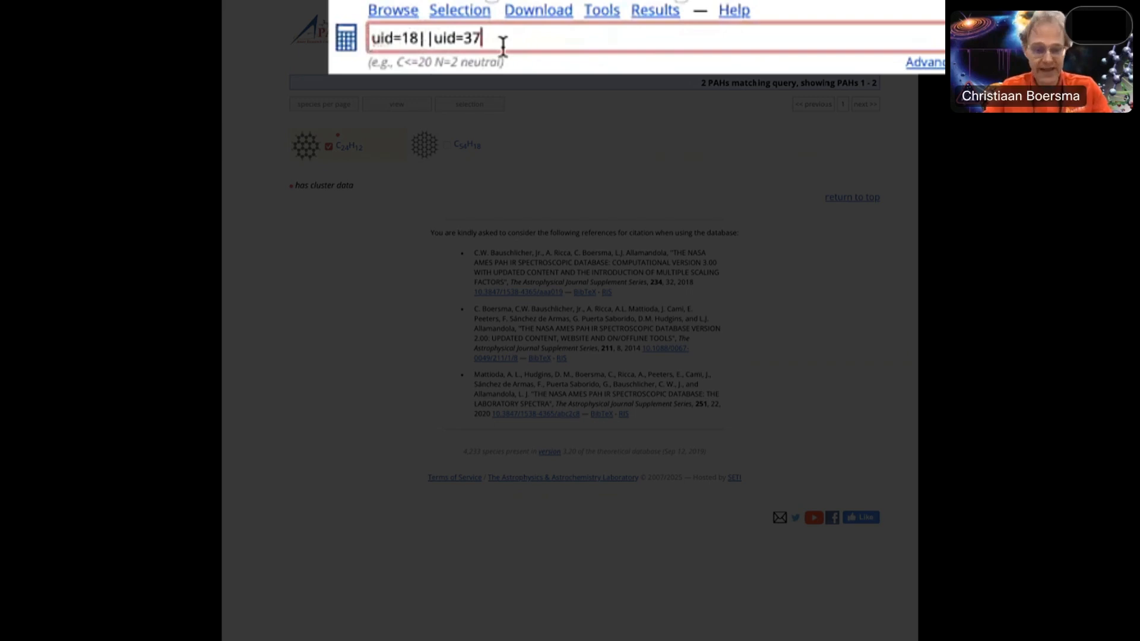
type("| |")
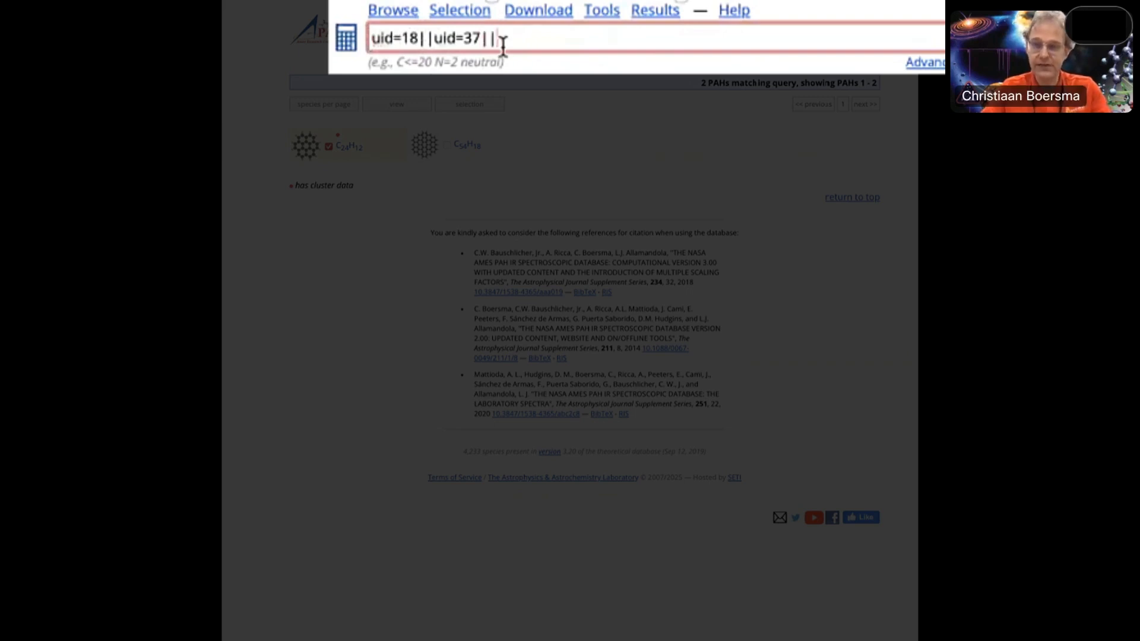
type("uid=")
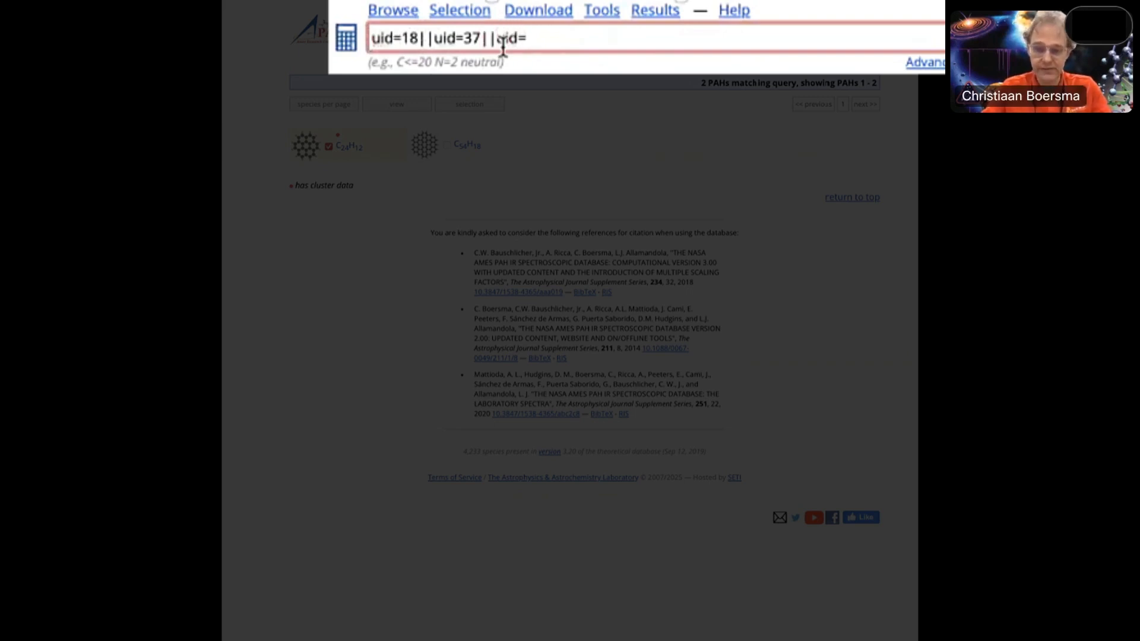
type("108")
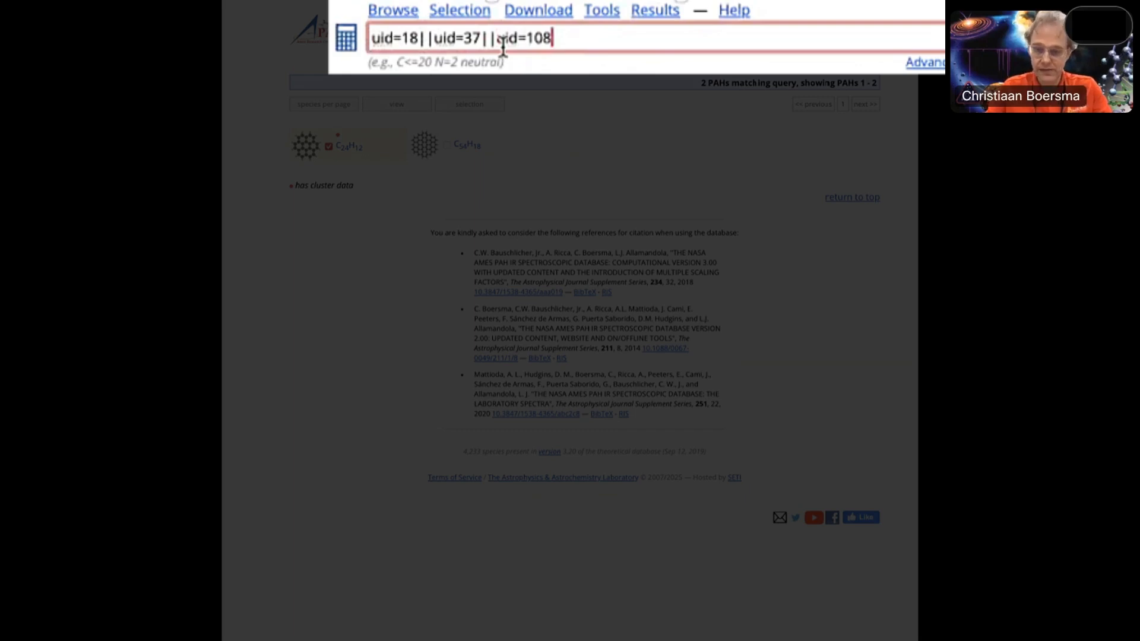
type("| |ui")
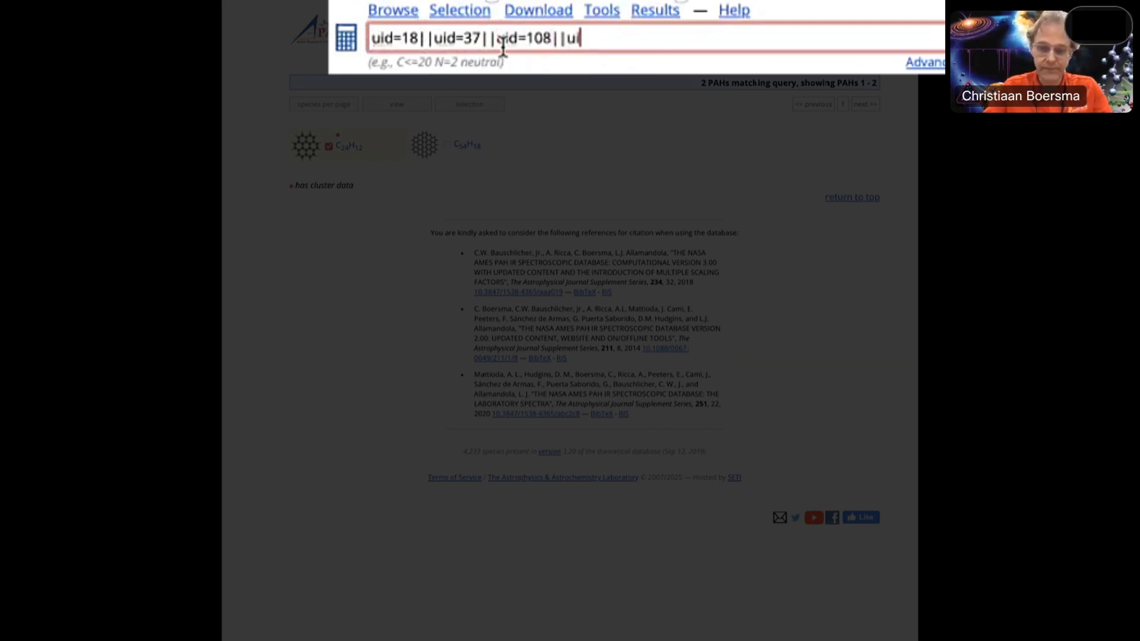
type("d=6")
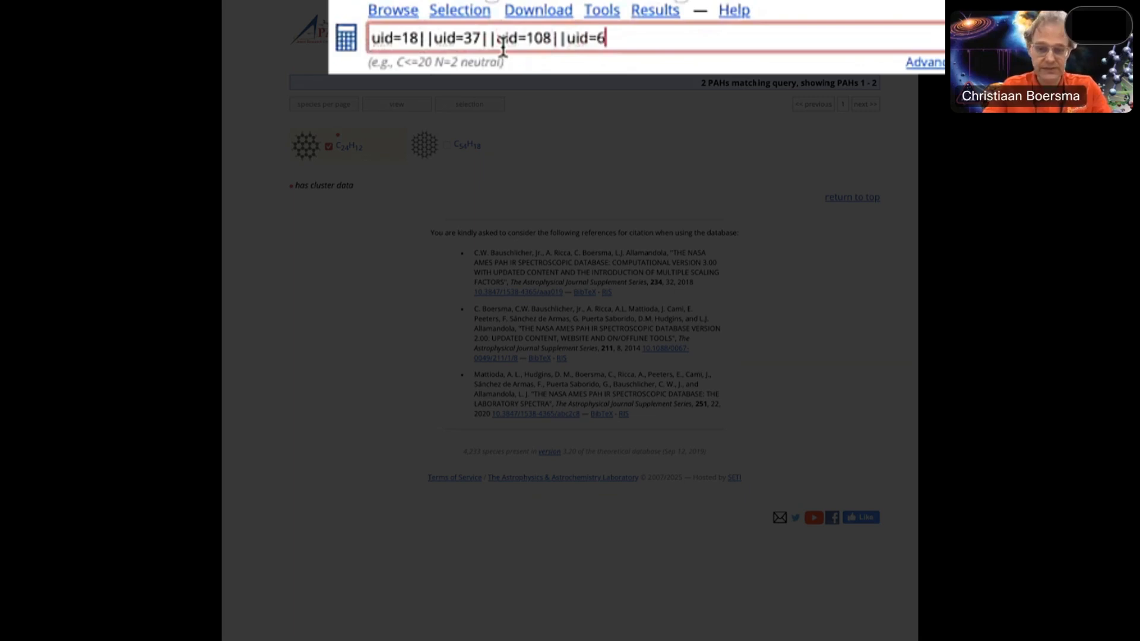
type("12")
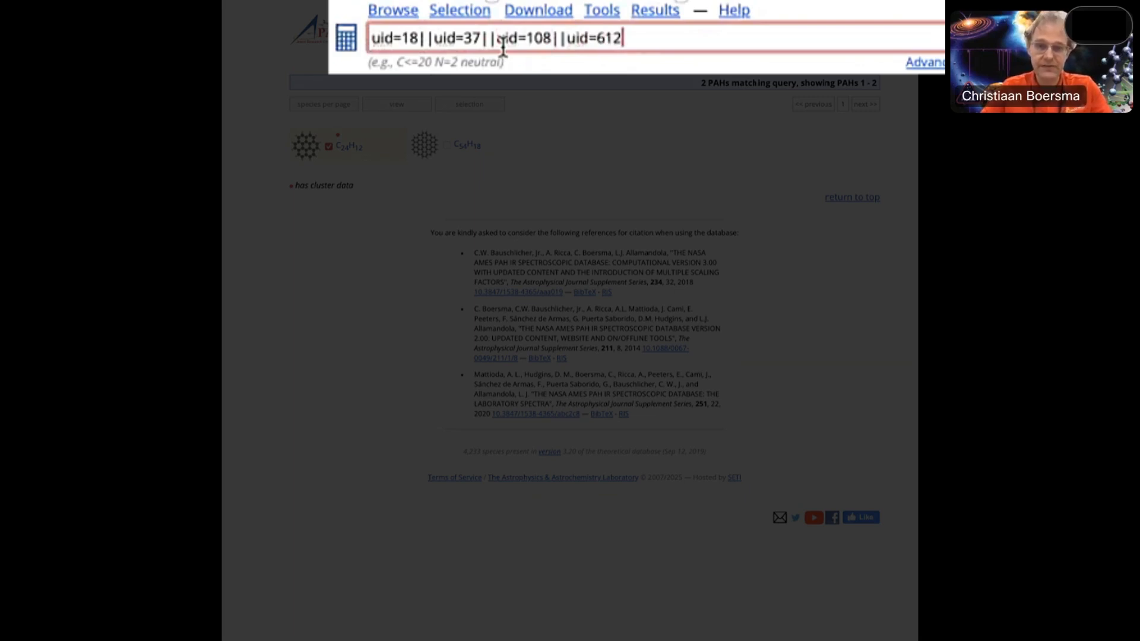
type("| |uid")
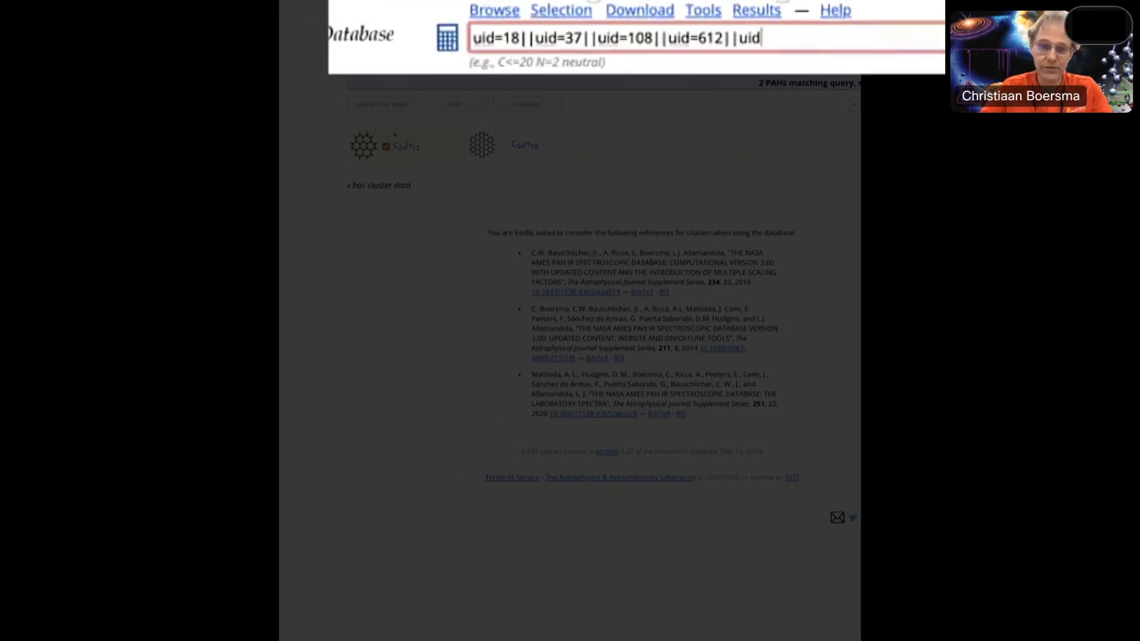
type("=")
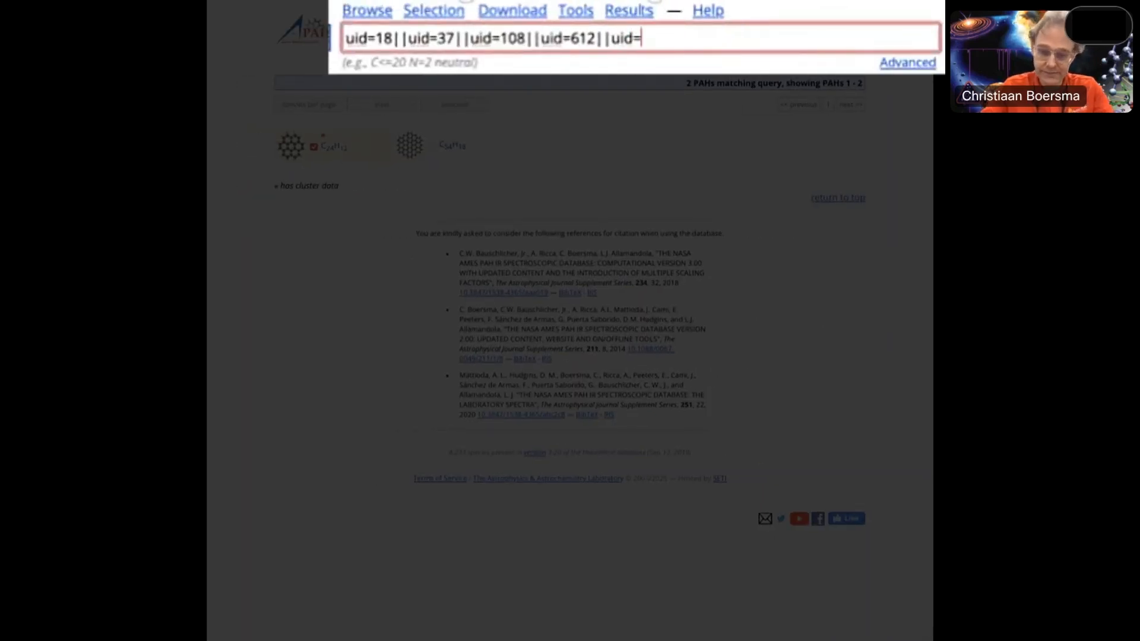
type("615")
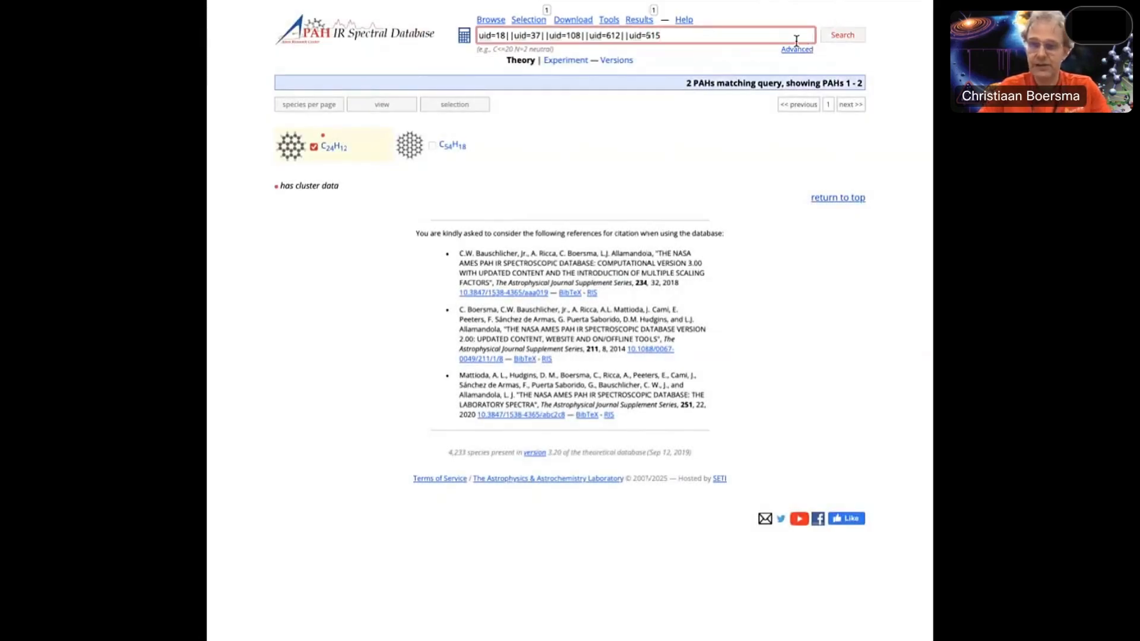
Run the UID query and add all of its search results to the species selection.
left_click(838, 38)
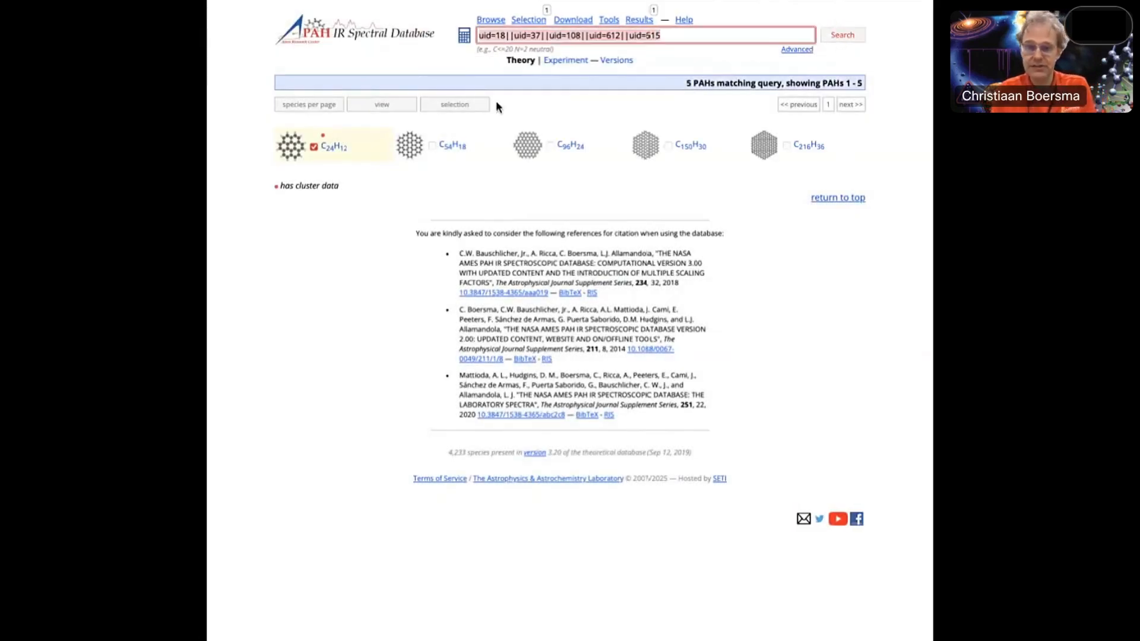
mouse_move(439, 113)
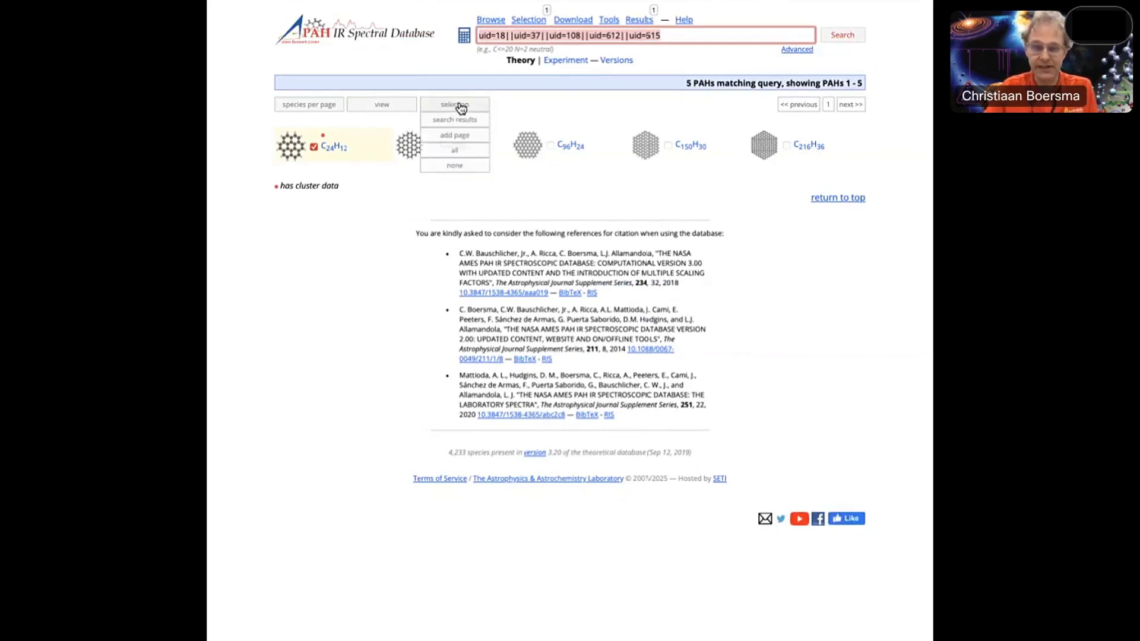
left_click(477, 121)
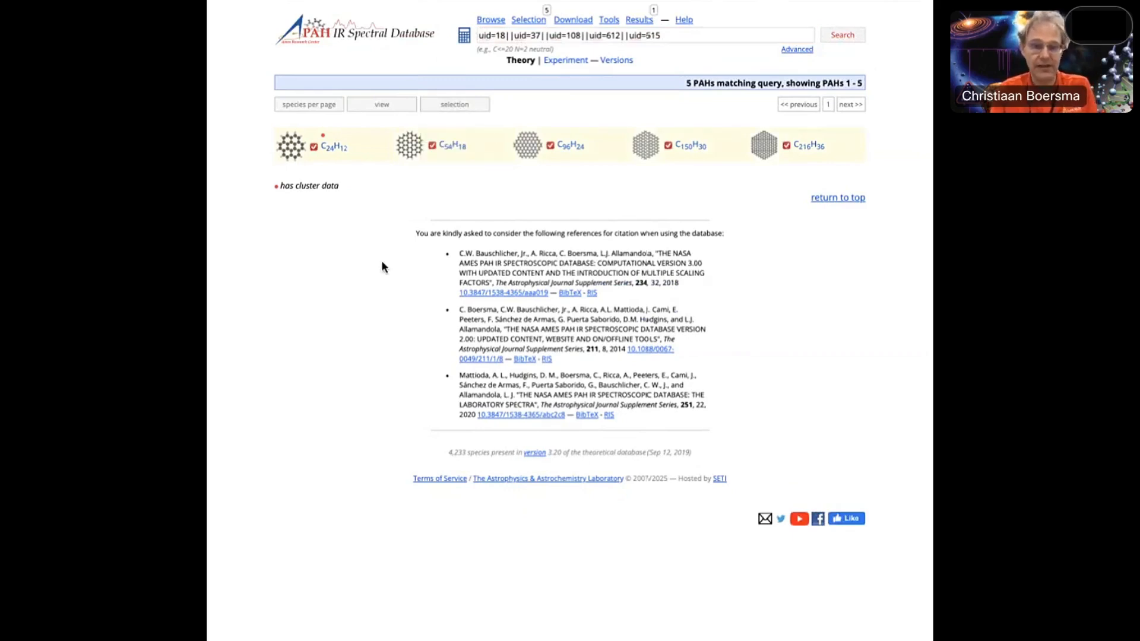
Open the analysis tools for the selected species and limit the transitions to wavelengths between 2.5 and 15 micron.
left_click(610, 21)
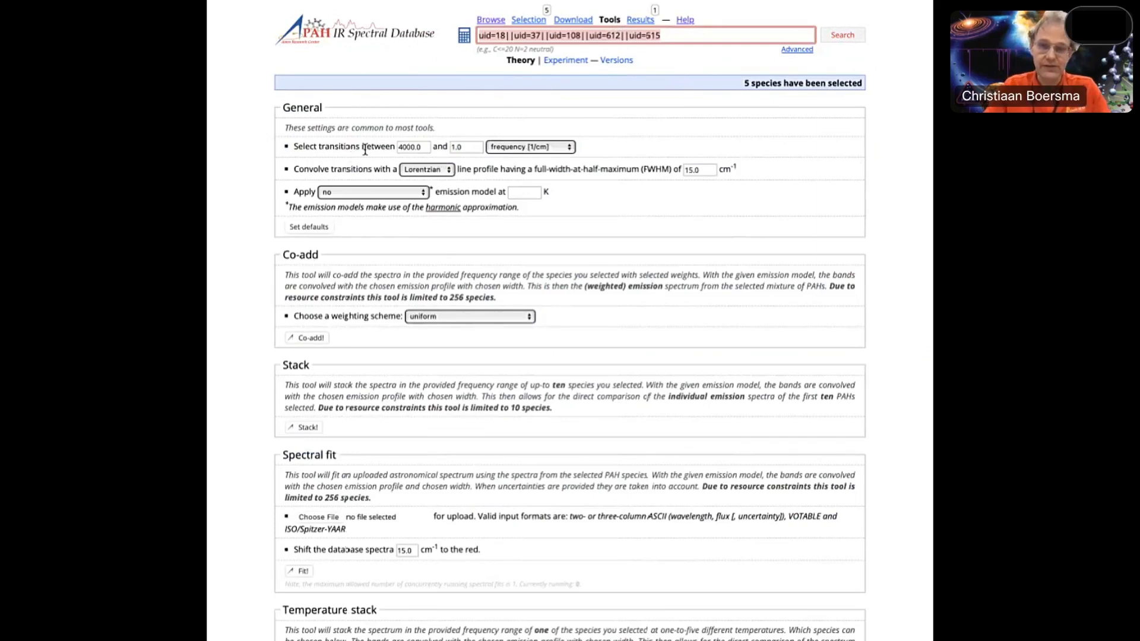
left_click(413, 148)
key("ctrl+a")
key("BackSpace")
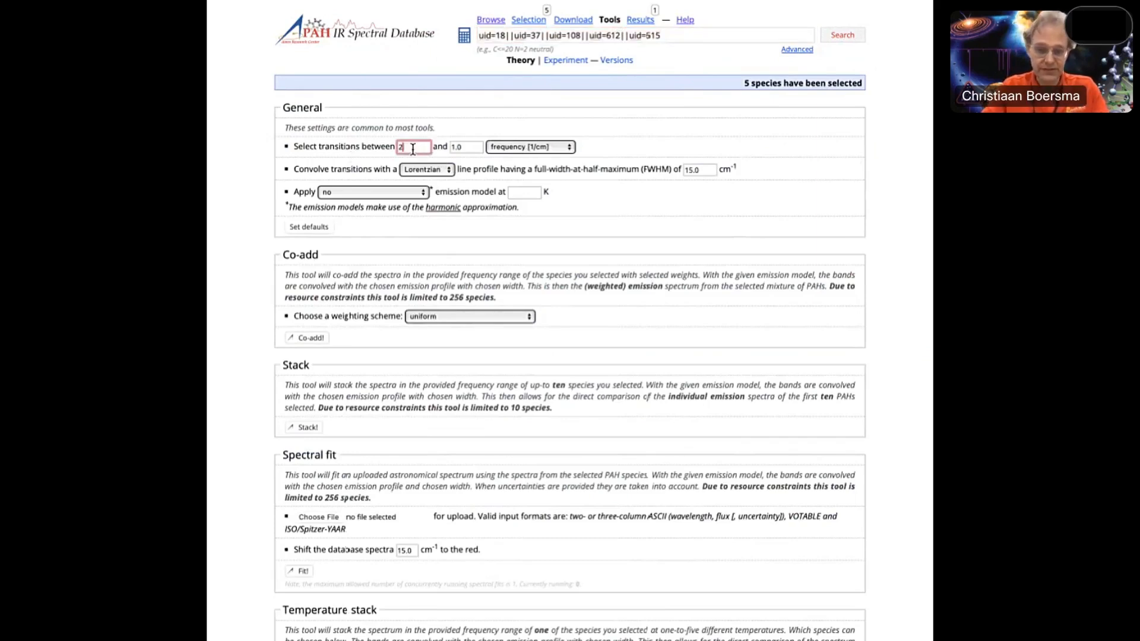
type("2.5")
left_click(473, 148)
key("ctrl+a")
key("BackSpace")
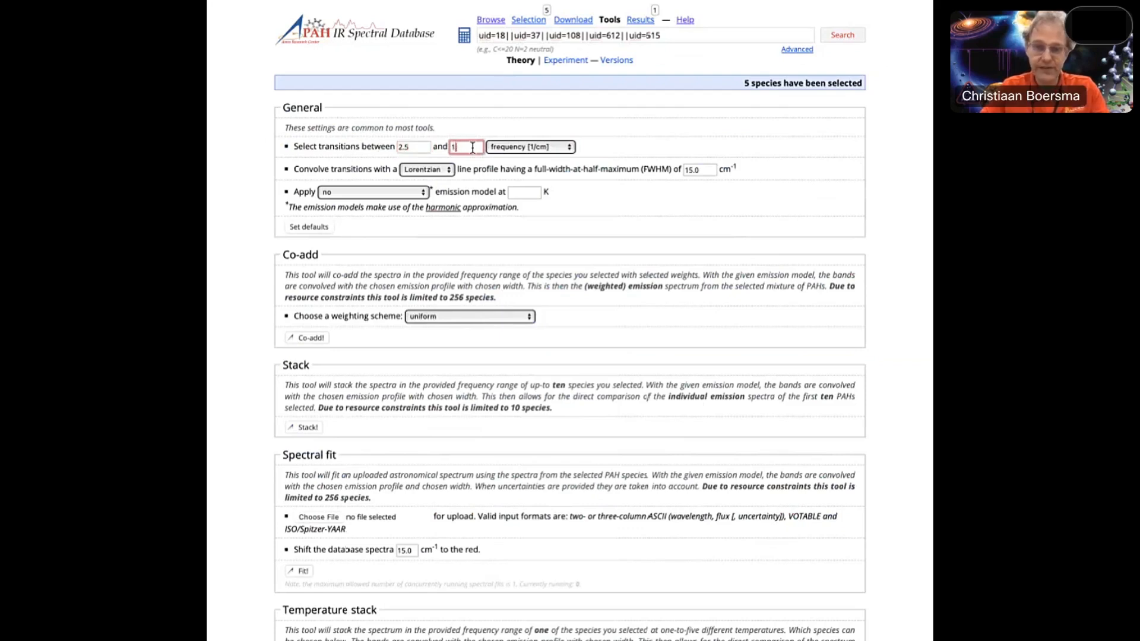
type("15")
left_click(533, 150)
left_click(535, 161)
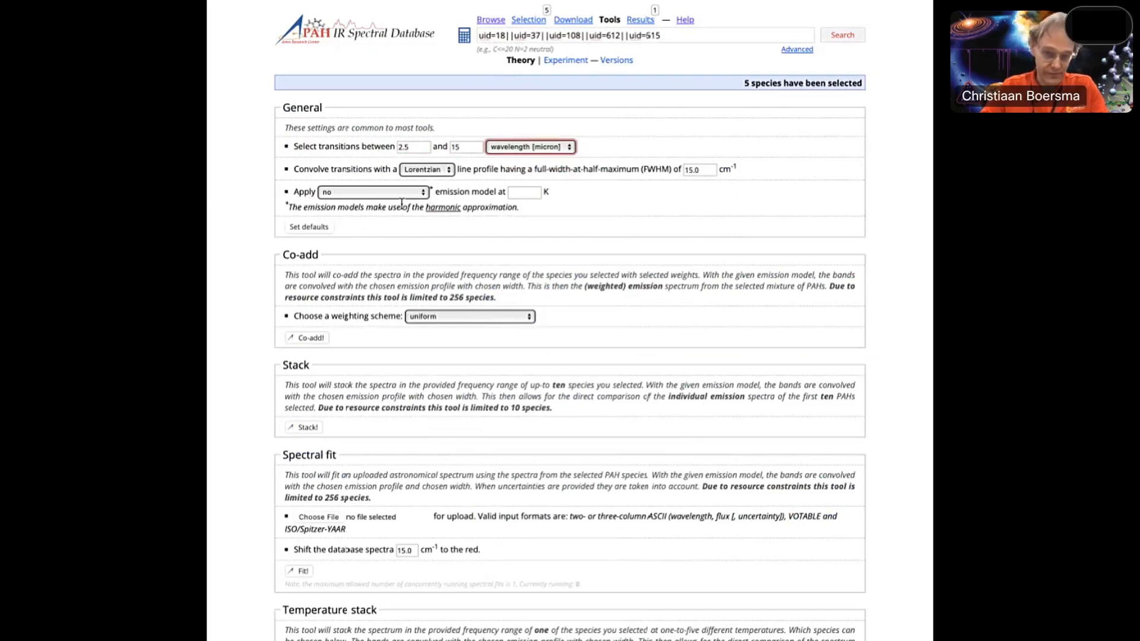
Apply a full temperature cascade emission model at 8 eV in the general tool settings.
left_click(418, 194)
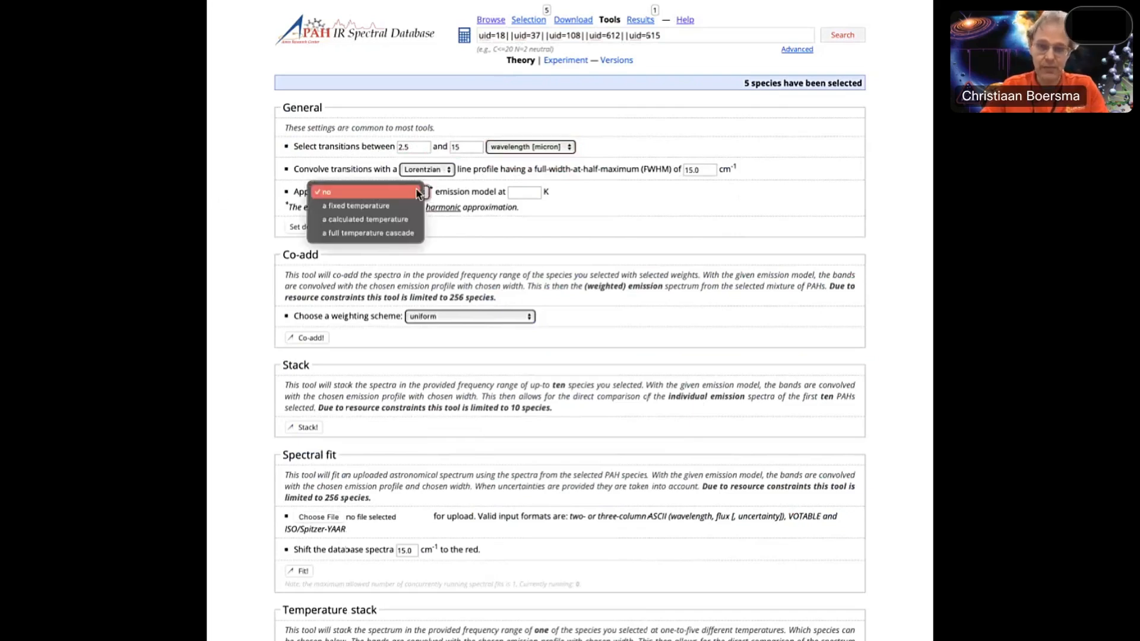
left_click(404, 233)
left_click(520, 191)
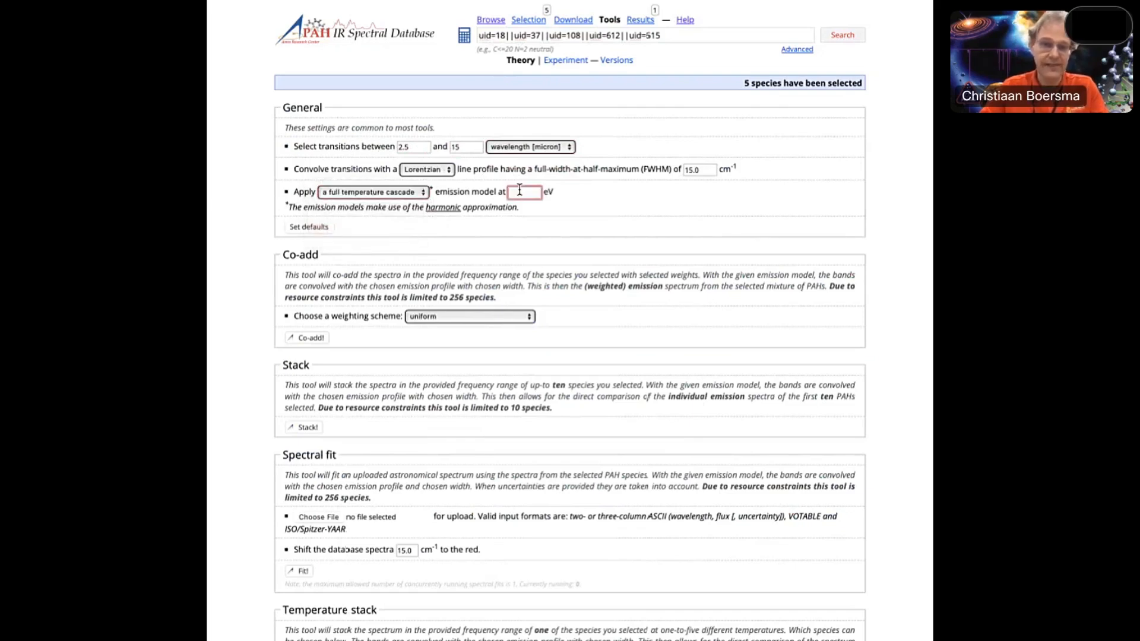
type("8")
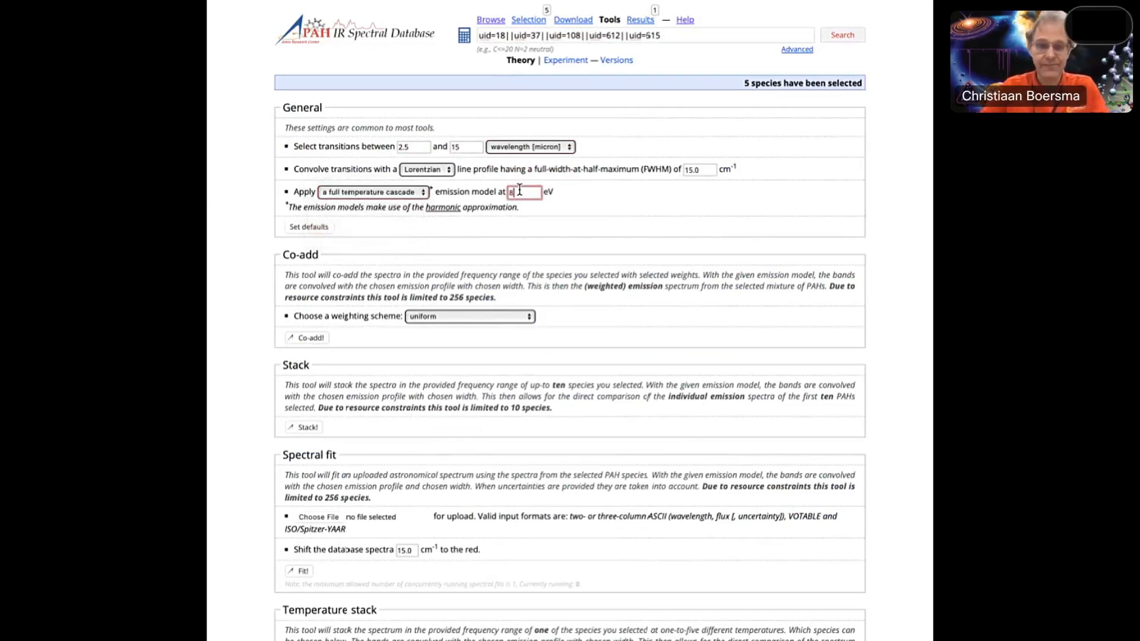
scroll(393, 429, "down", 1)
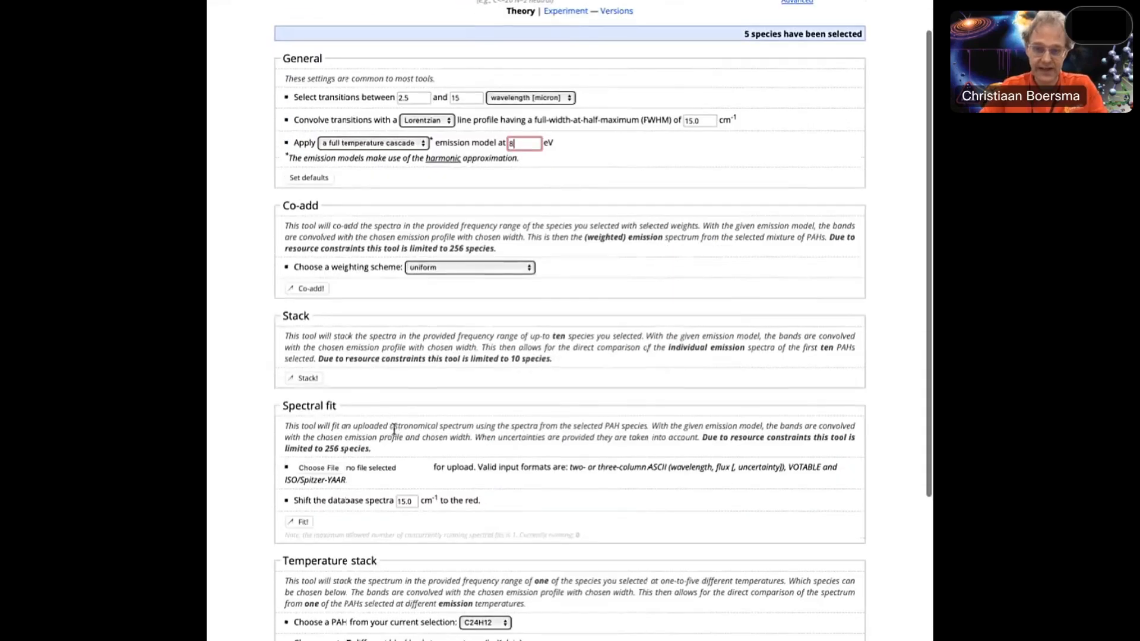
Stack the emission spectra of the five selected species and view the resulting plots from C216H36 down to C24H12.
left_click(308, 380)
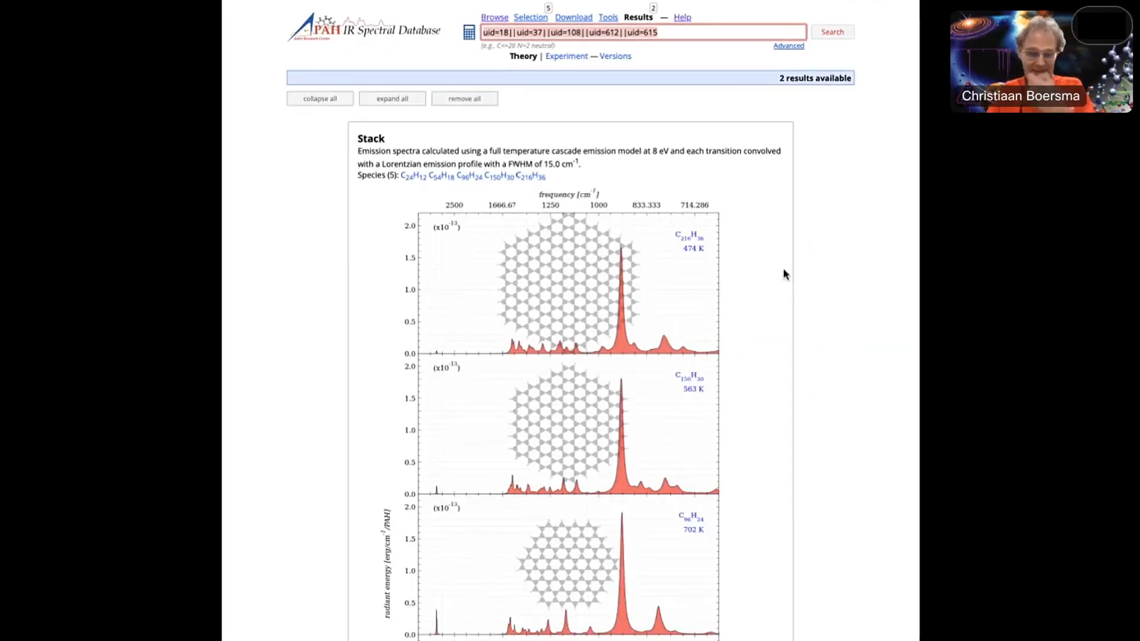
scroll(783, 268, "down", 3)
scroll(784, 272, "down", 6)
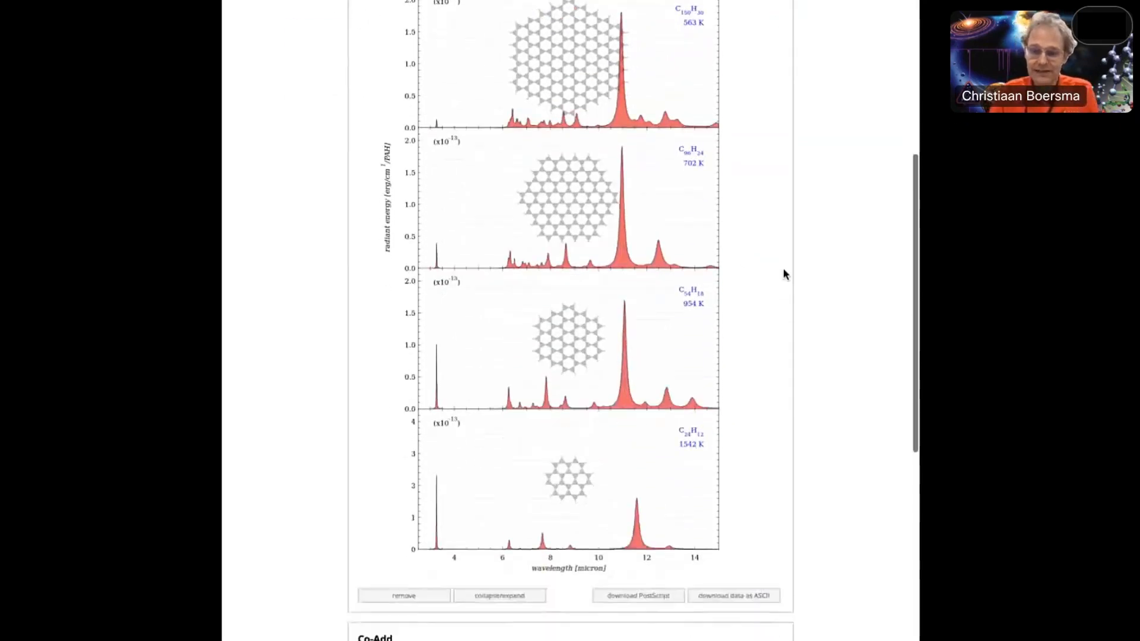
Compare the stacked emission spectra across the coronene series, examining how the band near 3.3 micron and the main band near 11 micron vary with PAH size.
scroll(784, 271, "up", 6)
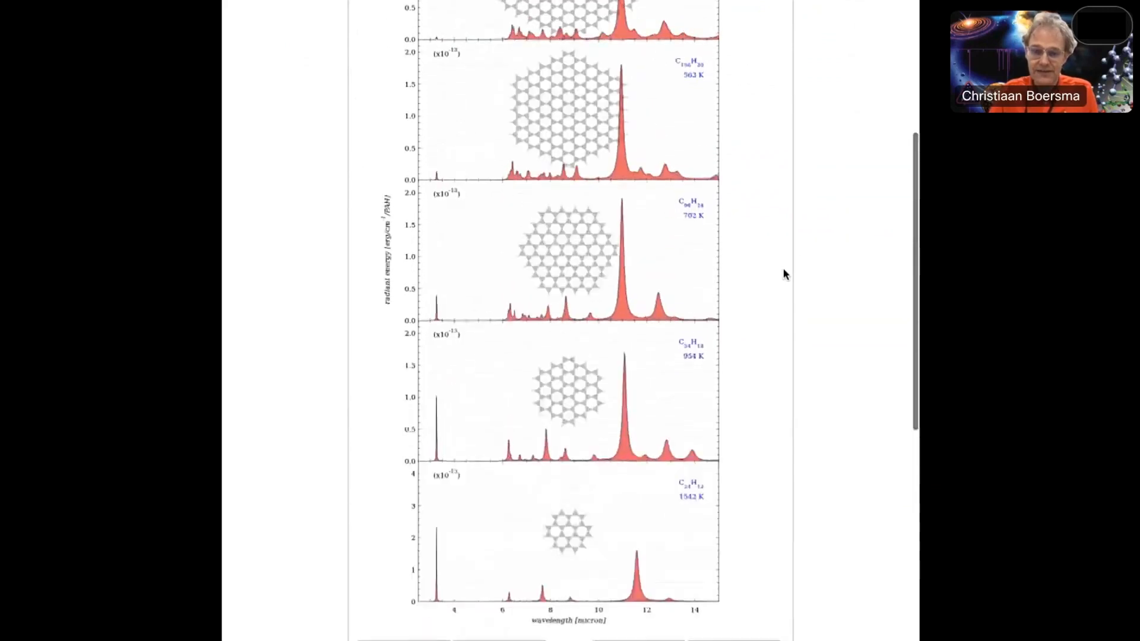
scroll(784, 271, "down", 2)
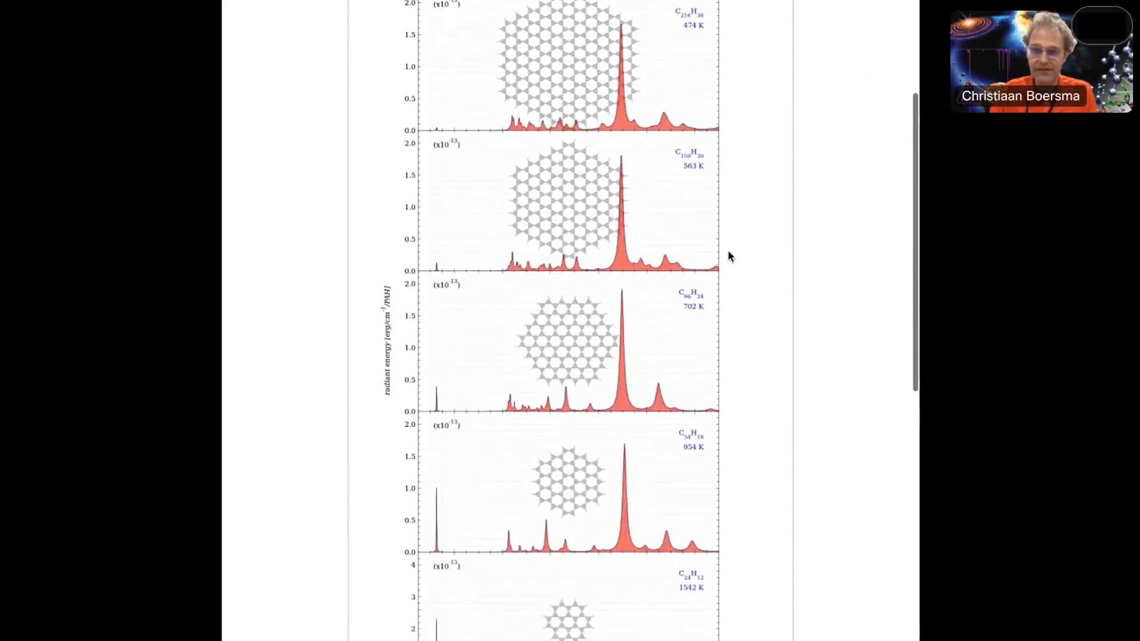
scroll(728, 256, "up", 2)
scroll(729, 257, "down", 2)
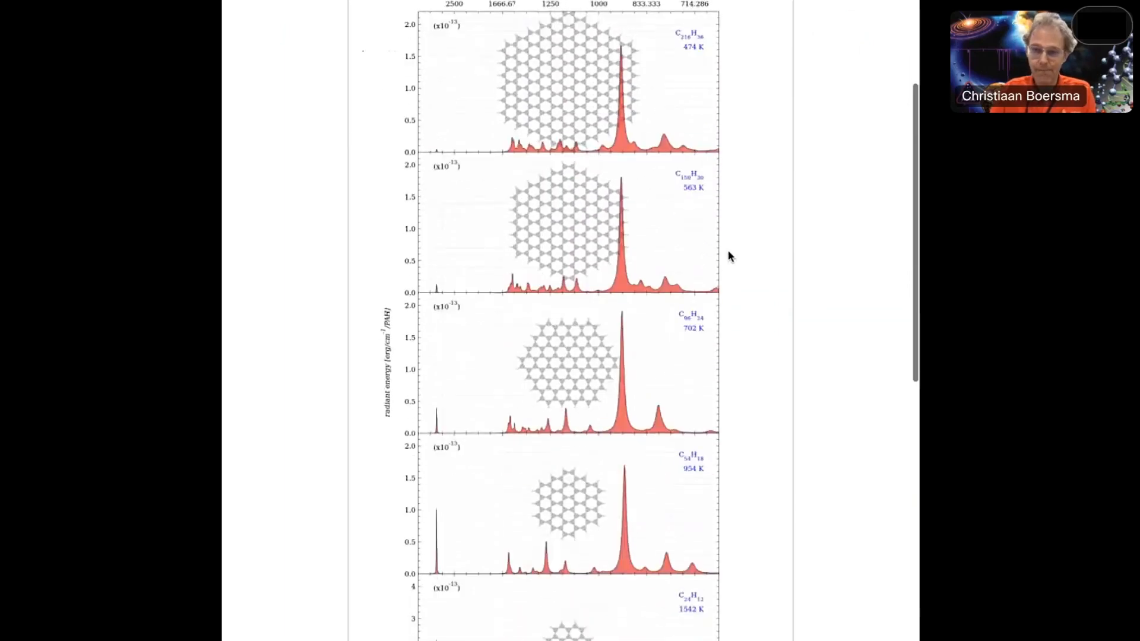
scroll(728, 256, "down", 3)
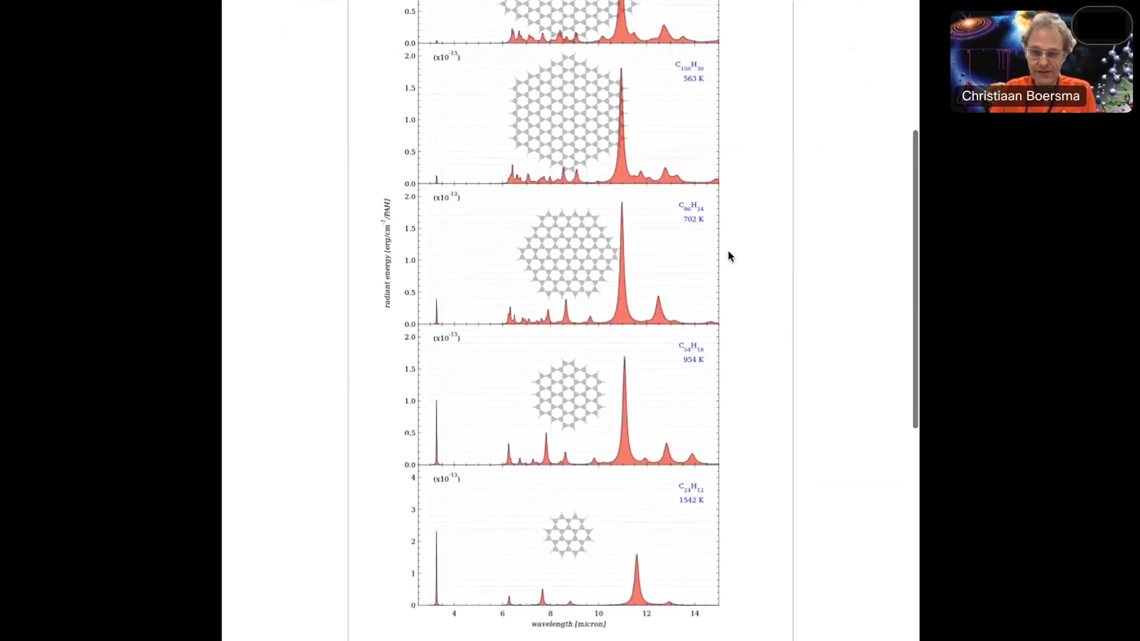
scroll(728, 256, "up", 2)
scroll(729, 257, "down", 1)
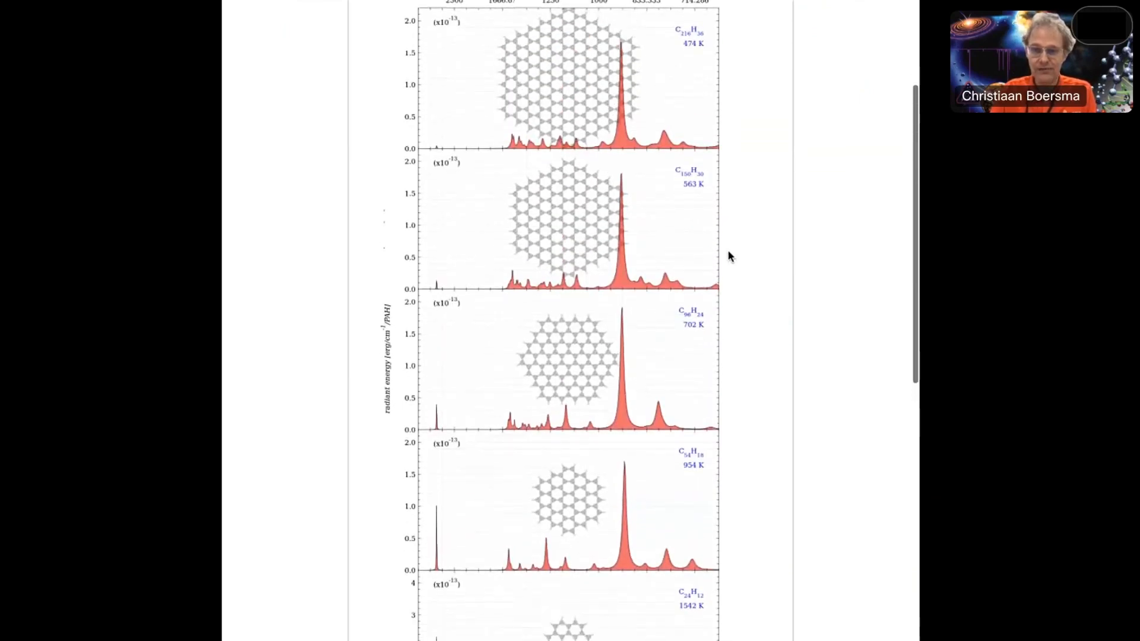
scroll(577, 389, "up", 2)
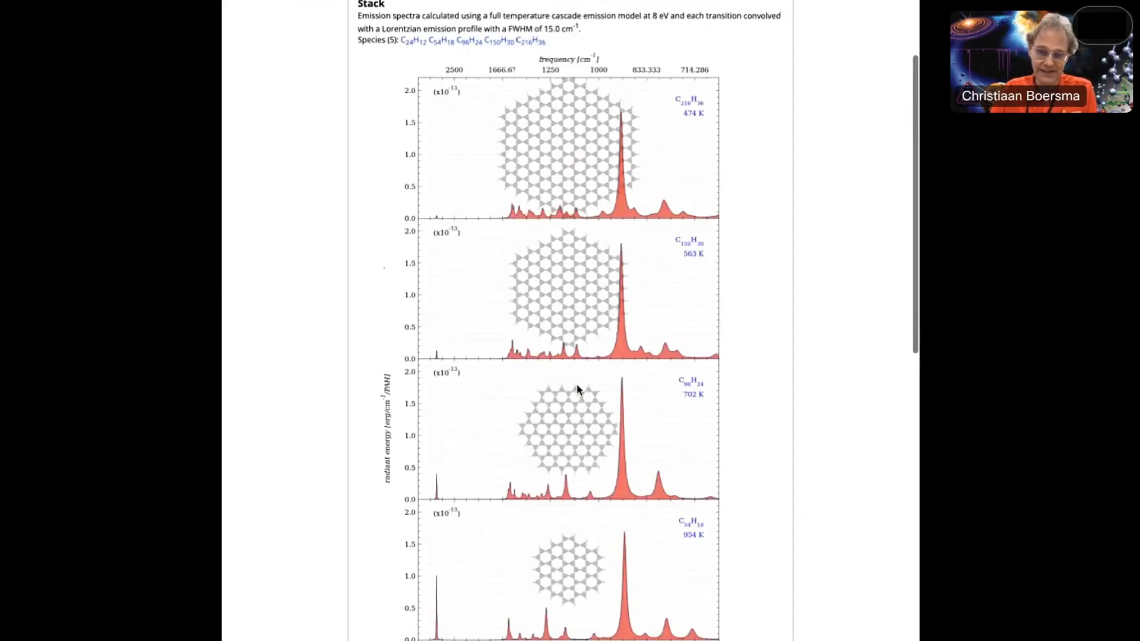
scroll(763, 199, "down", 4)
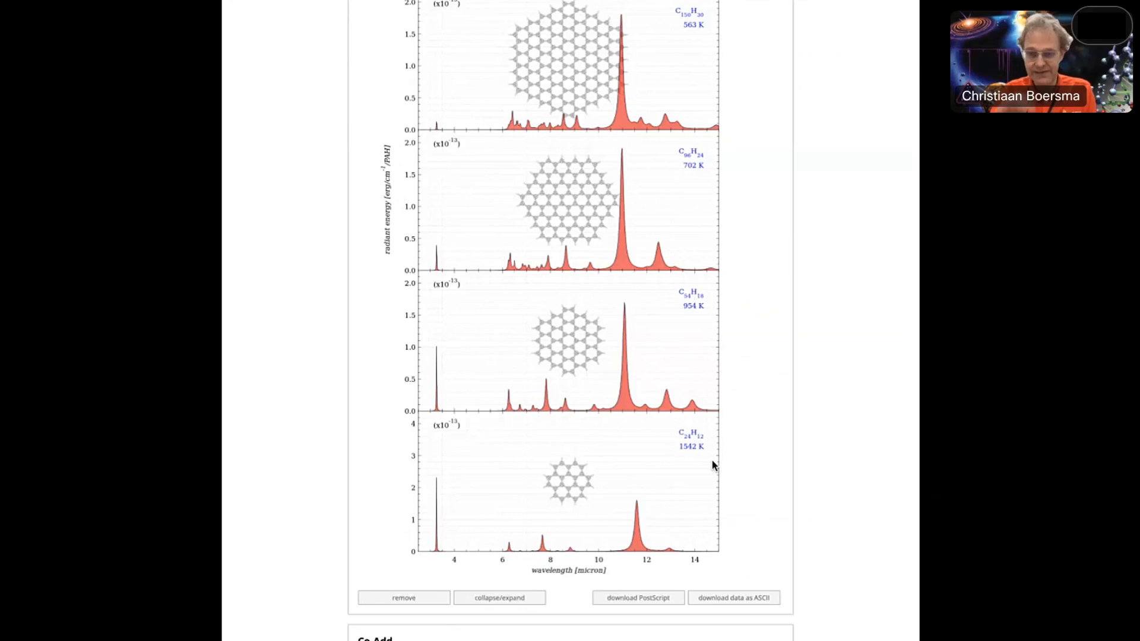
scroll(711, 464, "up", 2)
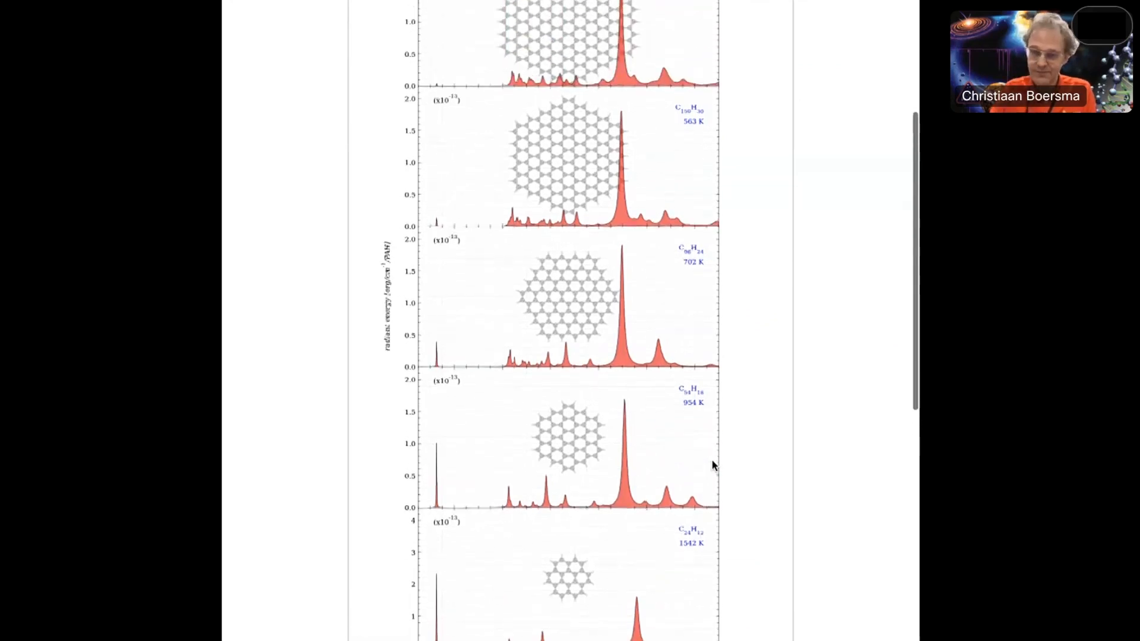
scroll(712, 462, "up", 4)
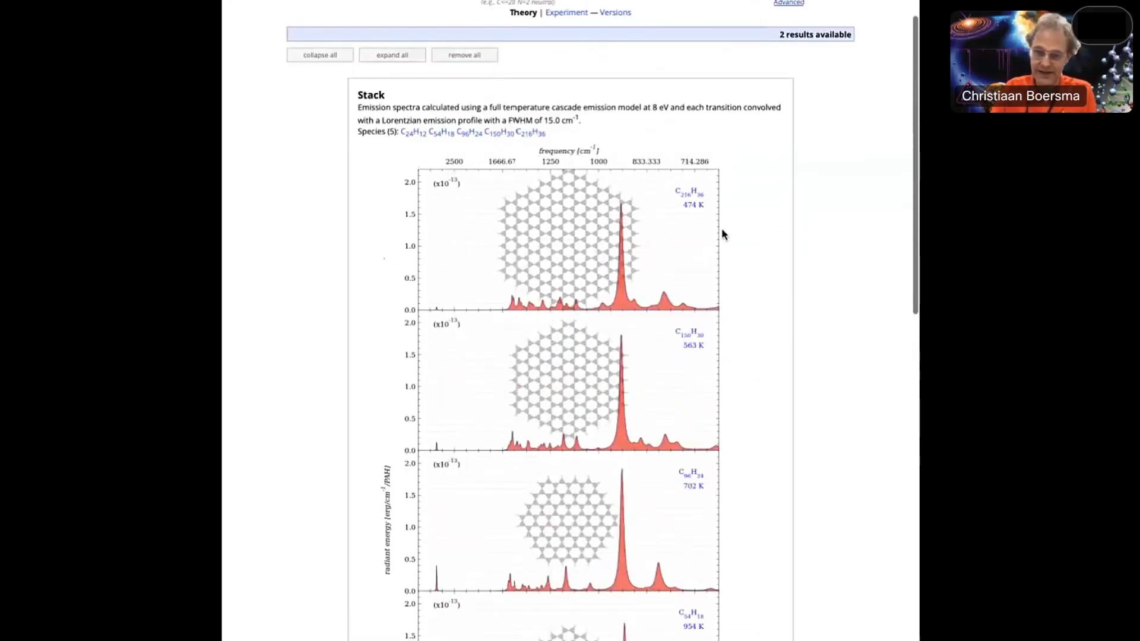
scroll(722, 234, "down", 5)
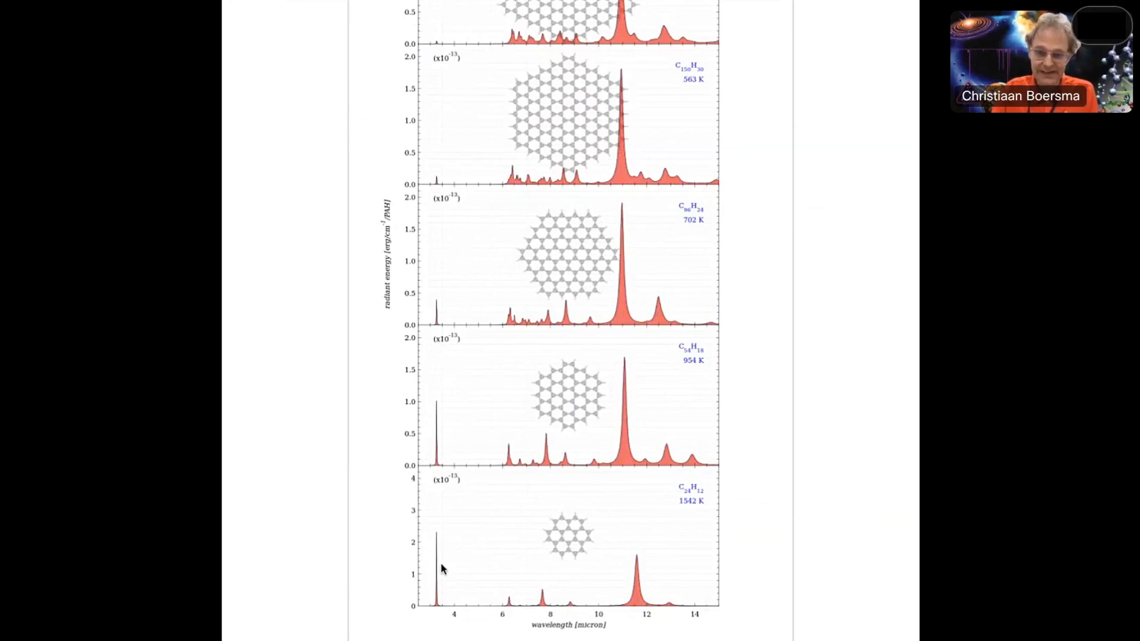
scroll(441, 565, "up", 2)
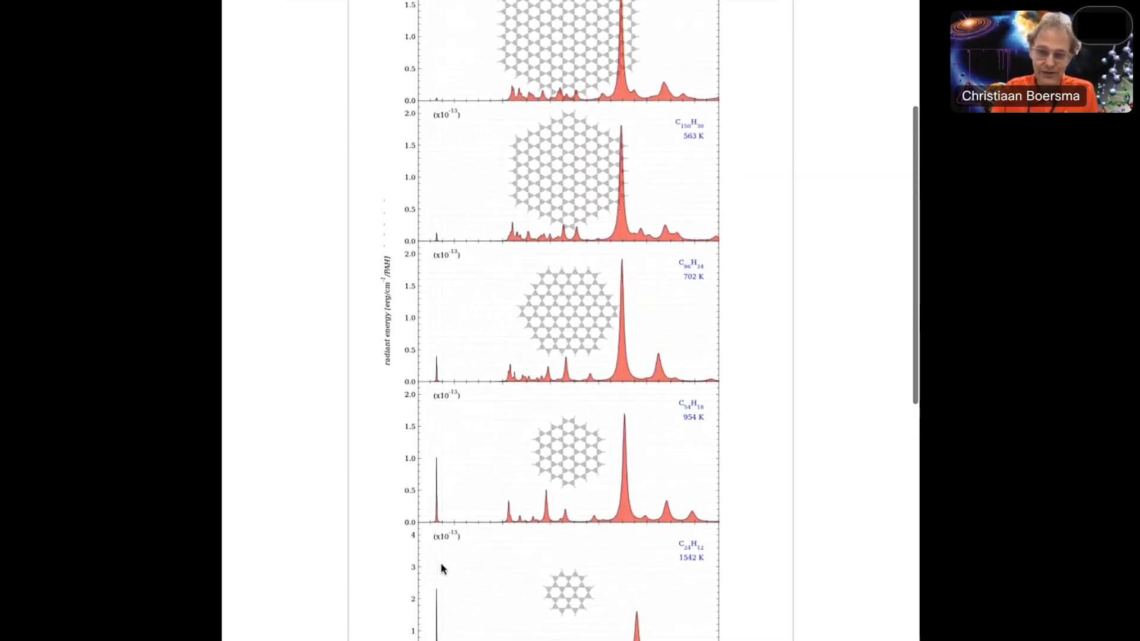
scroll(441, 564, "up", 5)
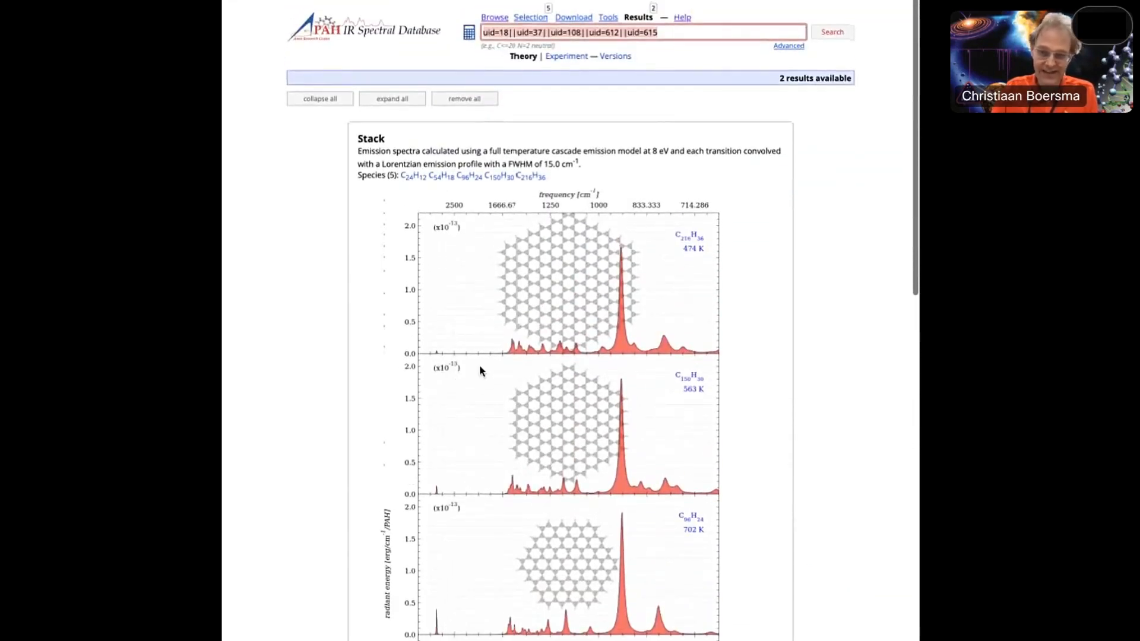
scroll(639, 265, "down", 2)
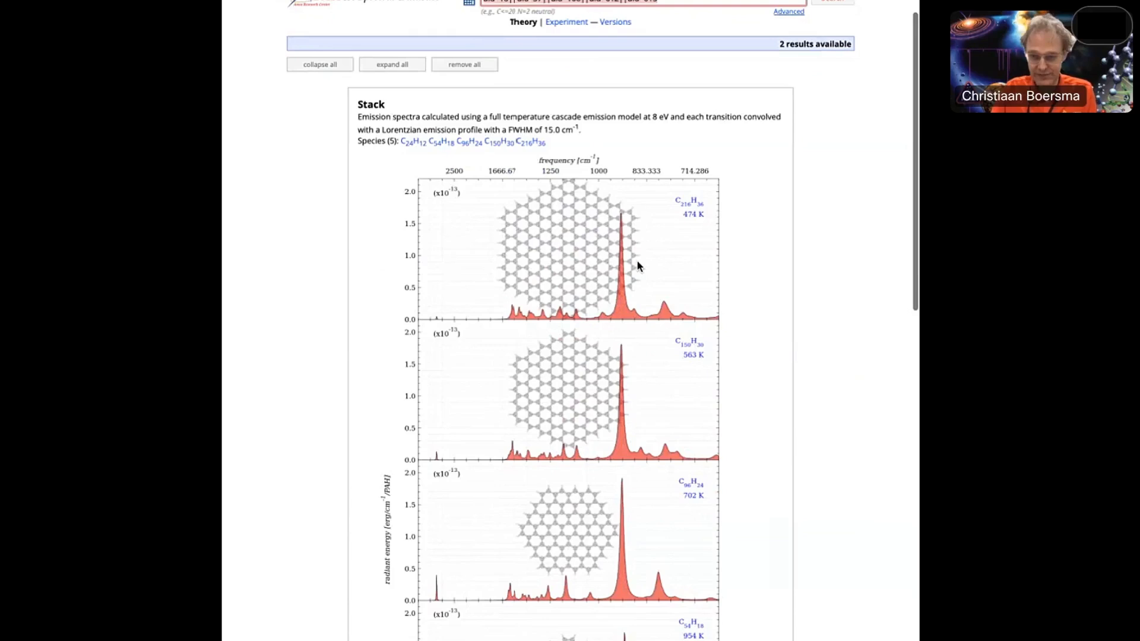
scroll(639, 267, "down", 4)
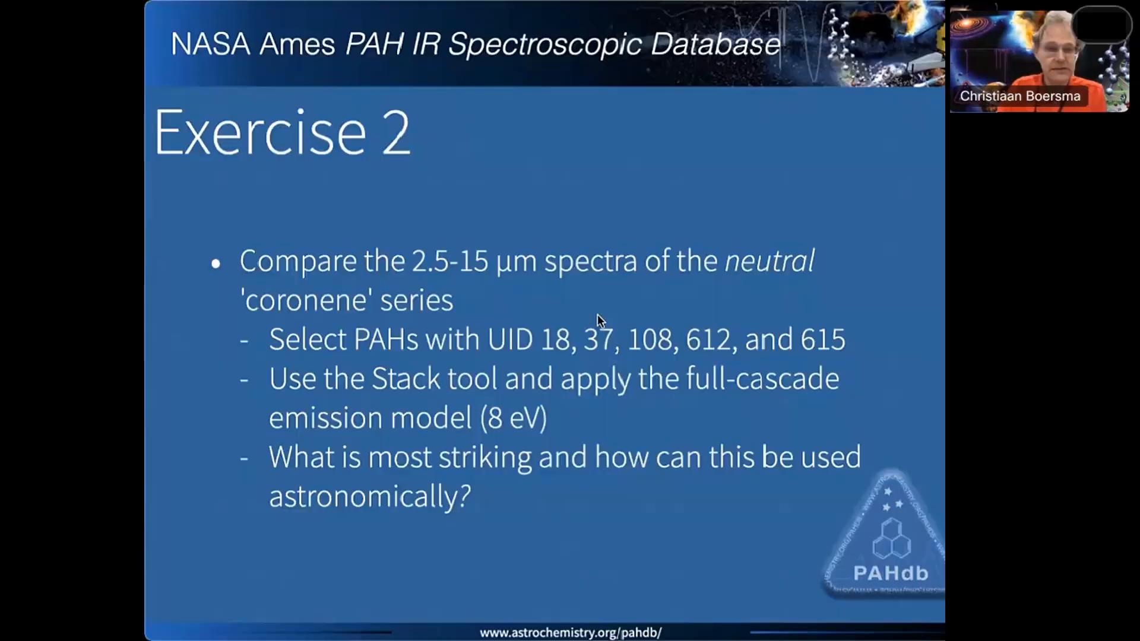
key("Right")
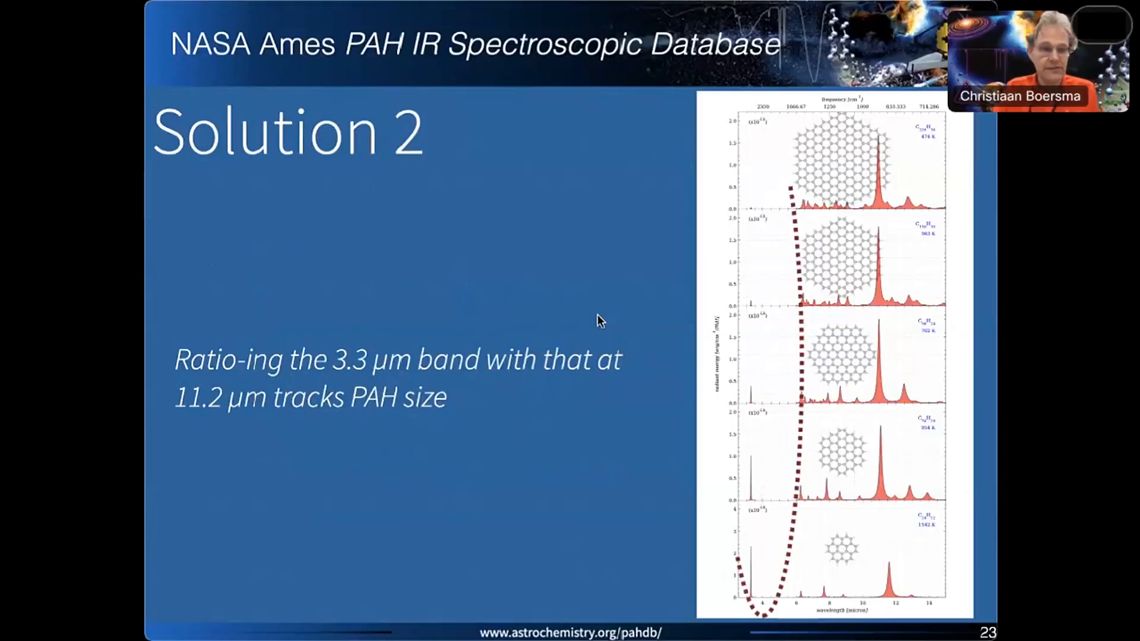